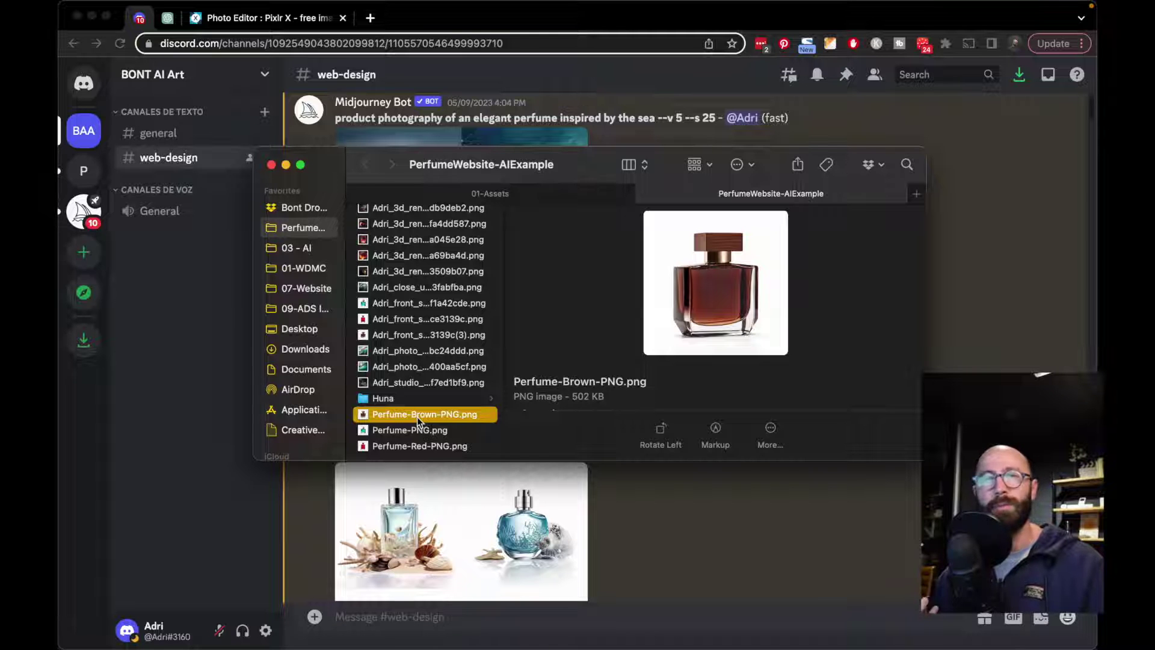
- Preview the Perfume-PNG, Perfume-Red-PNG and Perfume-Brown-PNG images one after another, and return to Discord
key(Down)
key(space)
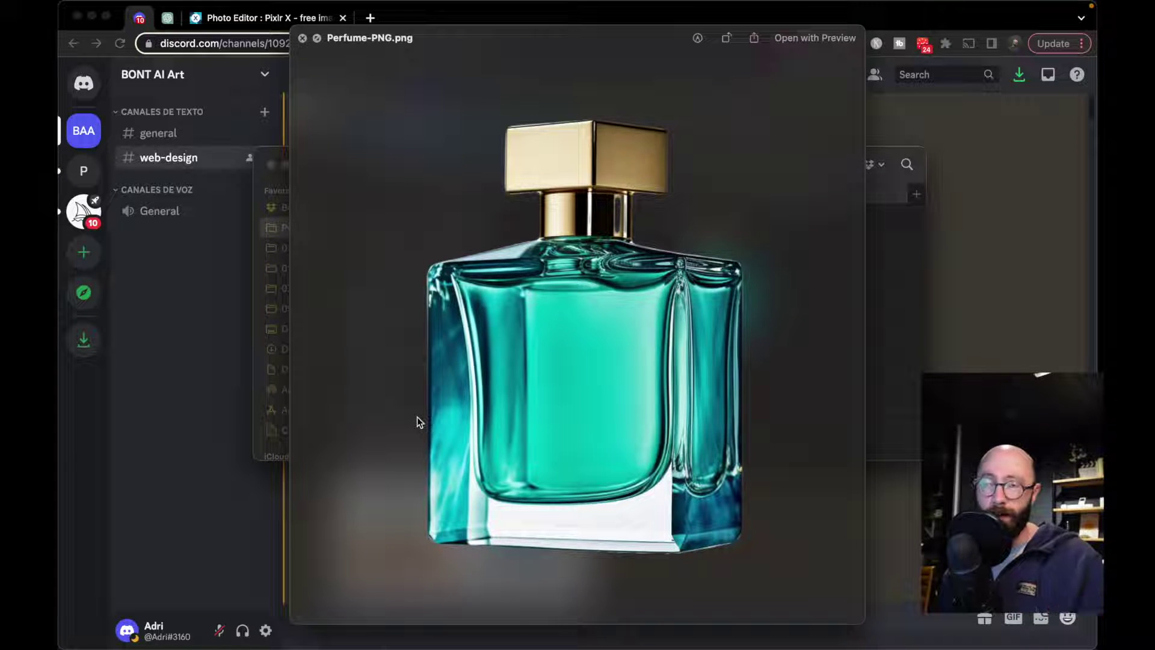
key(Down)
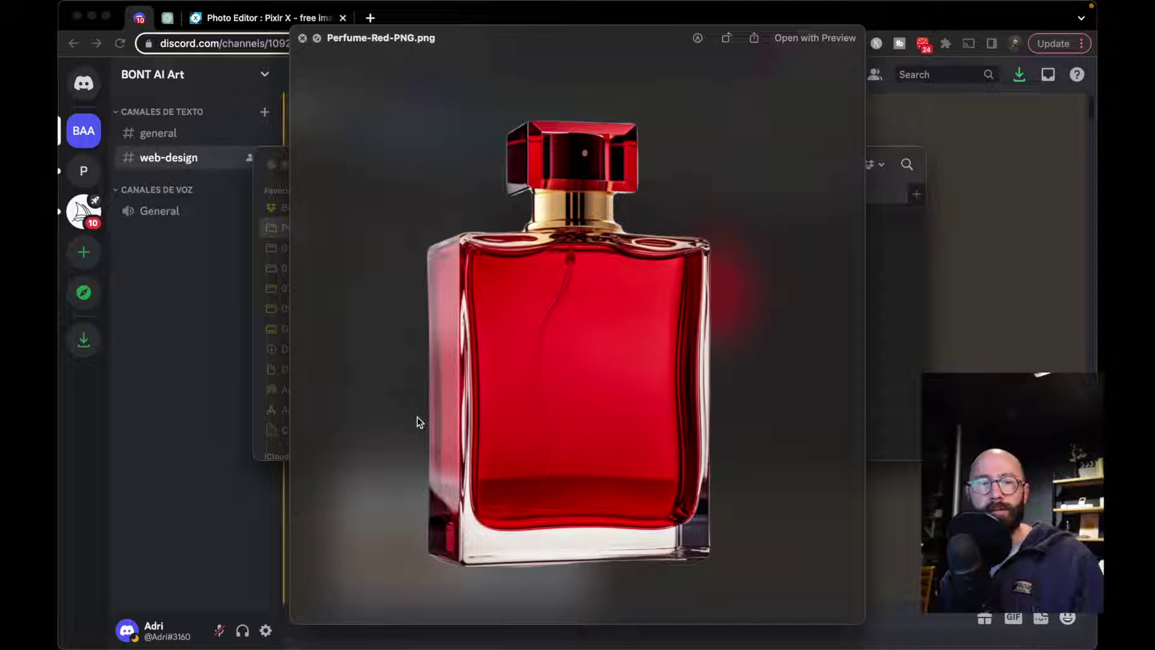
key(Up)
key(Up)
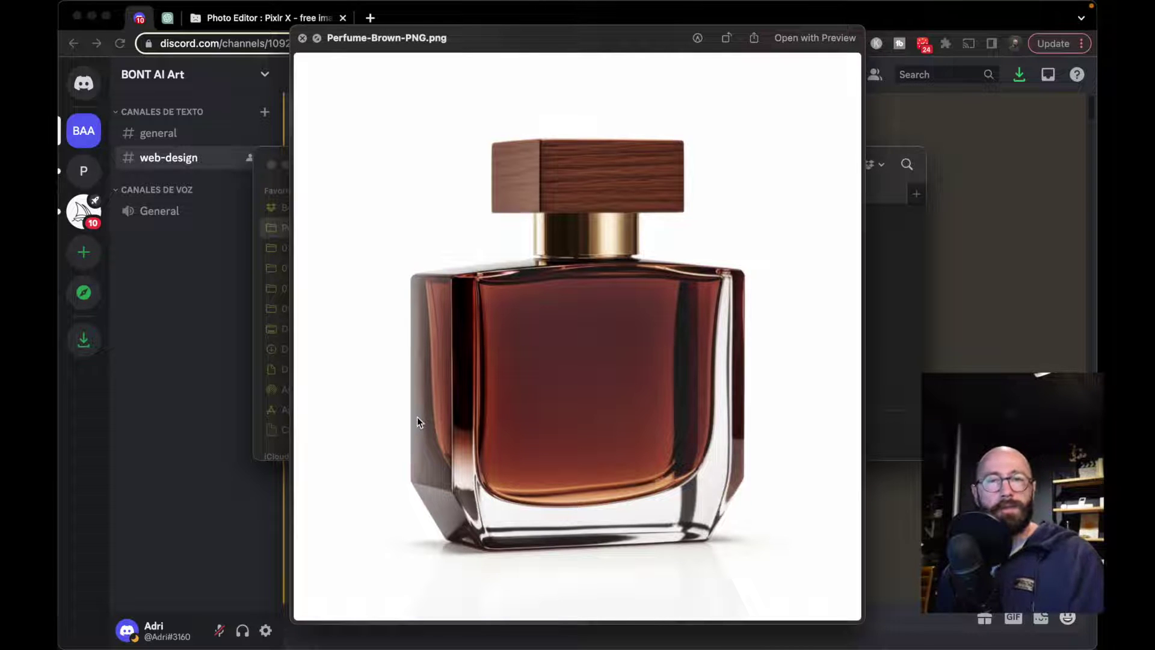
key(space)
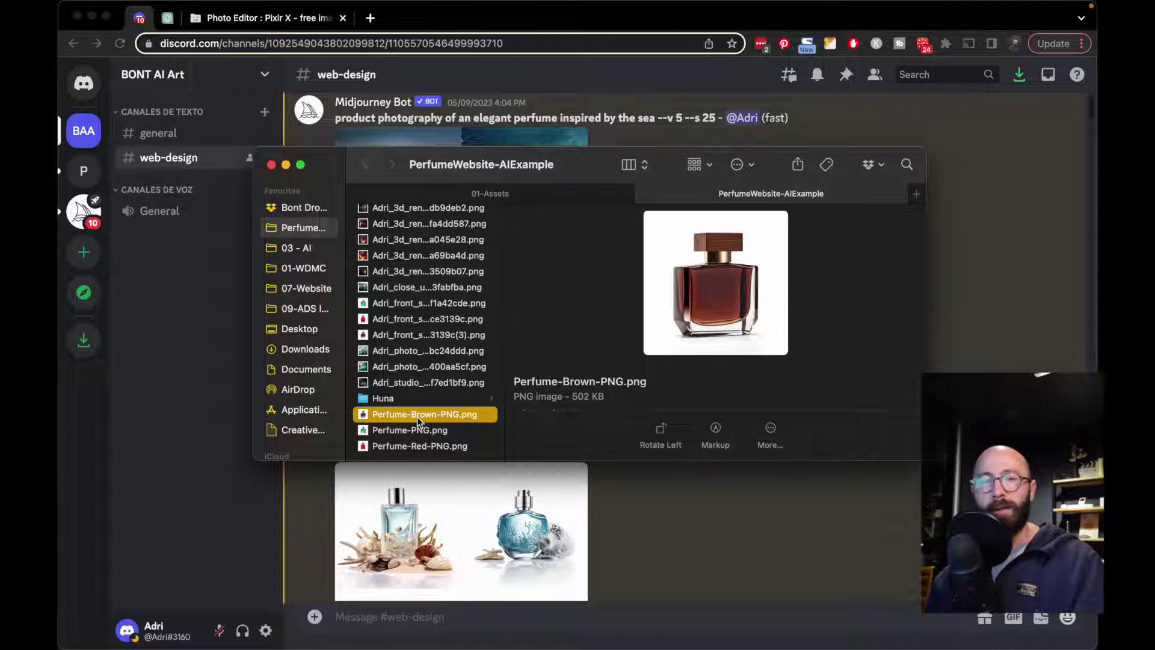
click(947, 349)
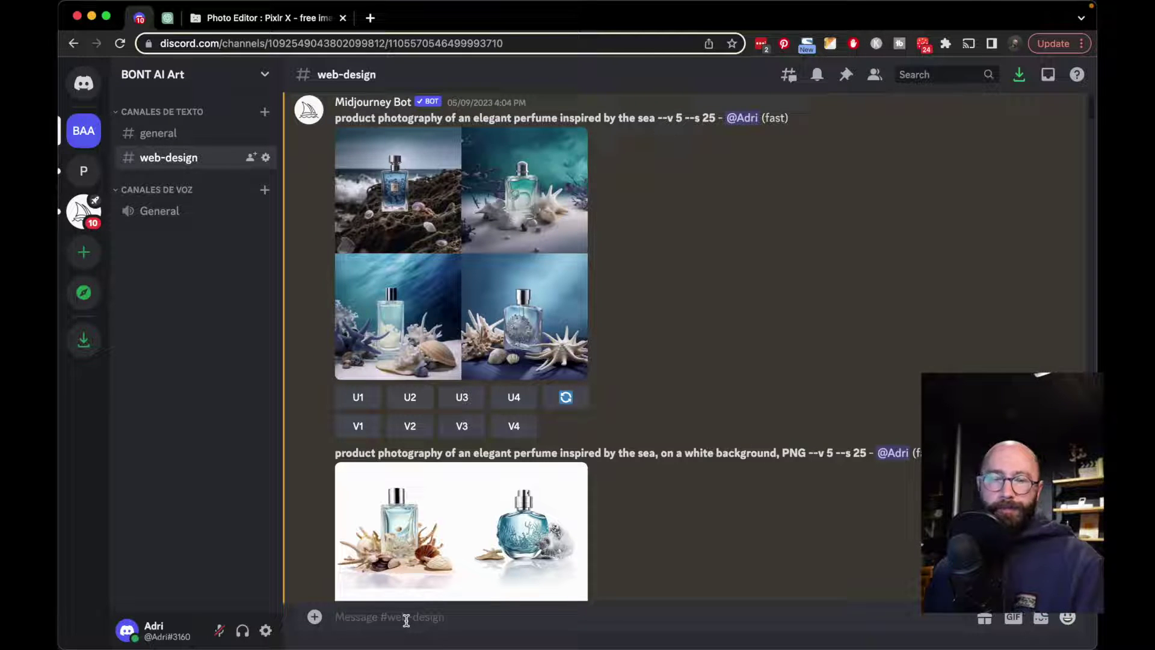
- In ChatGPT, submit the request "Come up with 20 slogans for a men's perfume inspired by the sea"
key(super+Tab)
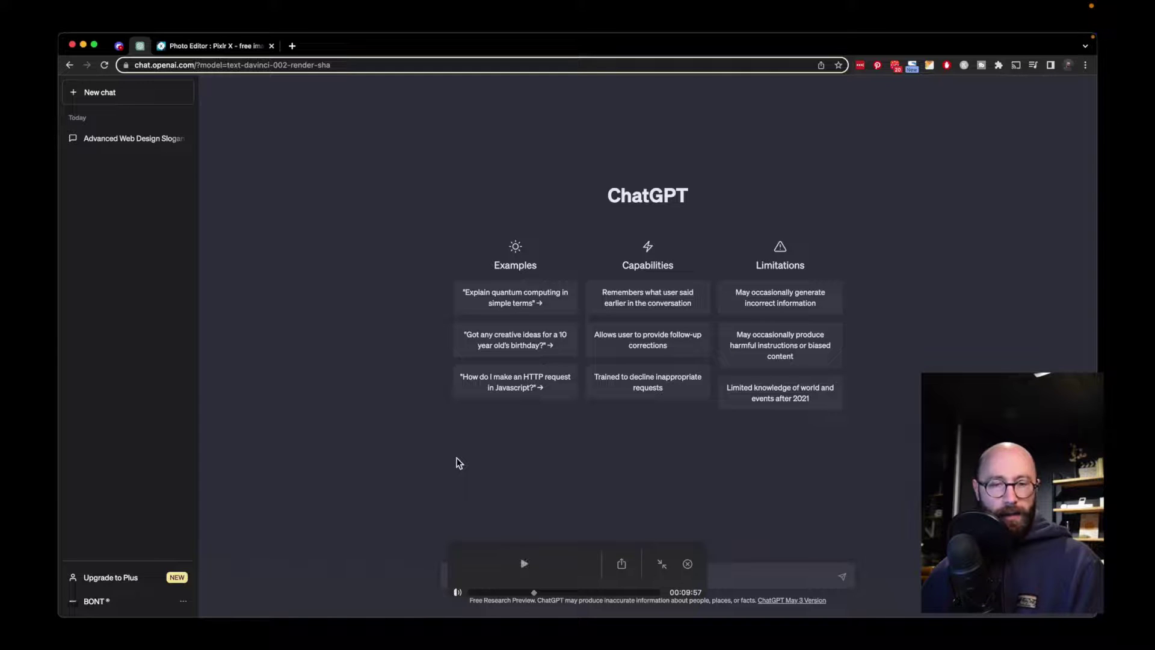
key(Return)
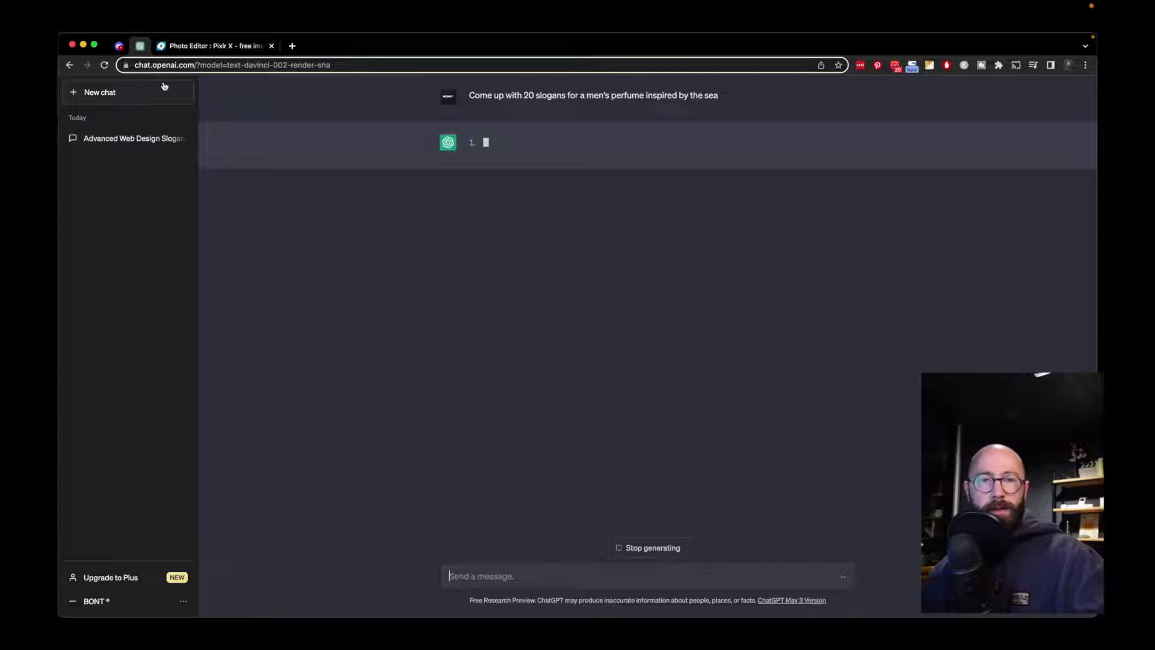
mouse_move(611, 434)
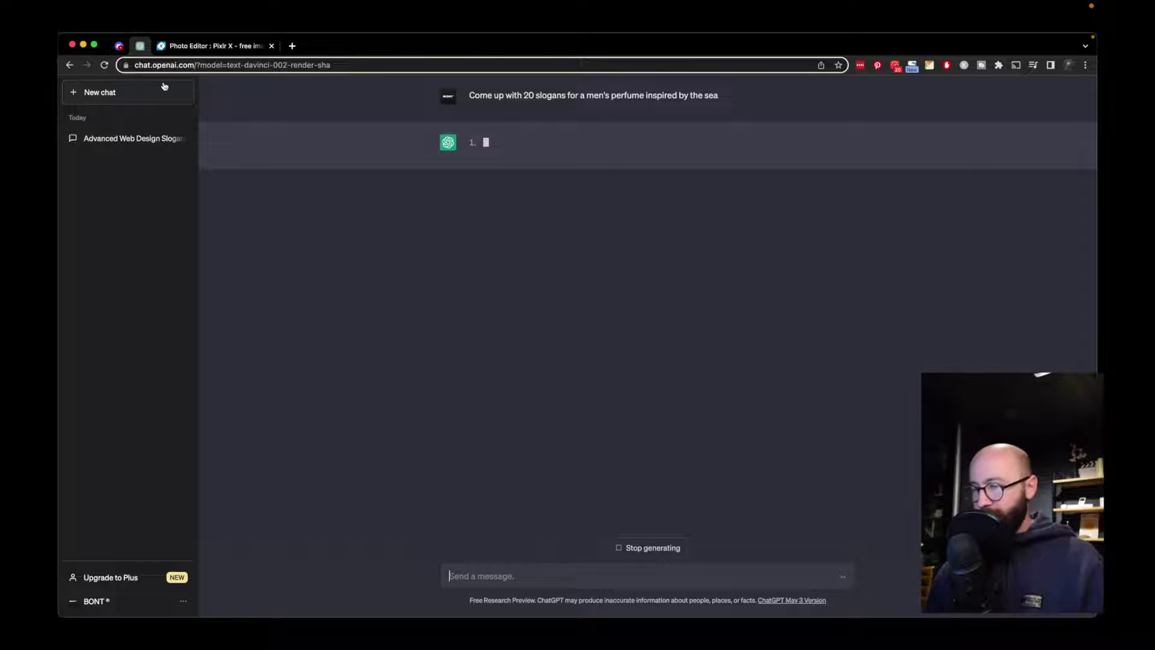
- Enlarge the grid of four generated cyan perfume bottles in the web-design channel and close the enlarged view
mouse_move(633, 361)
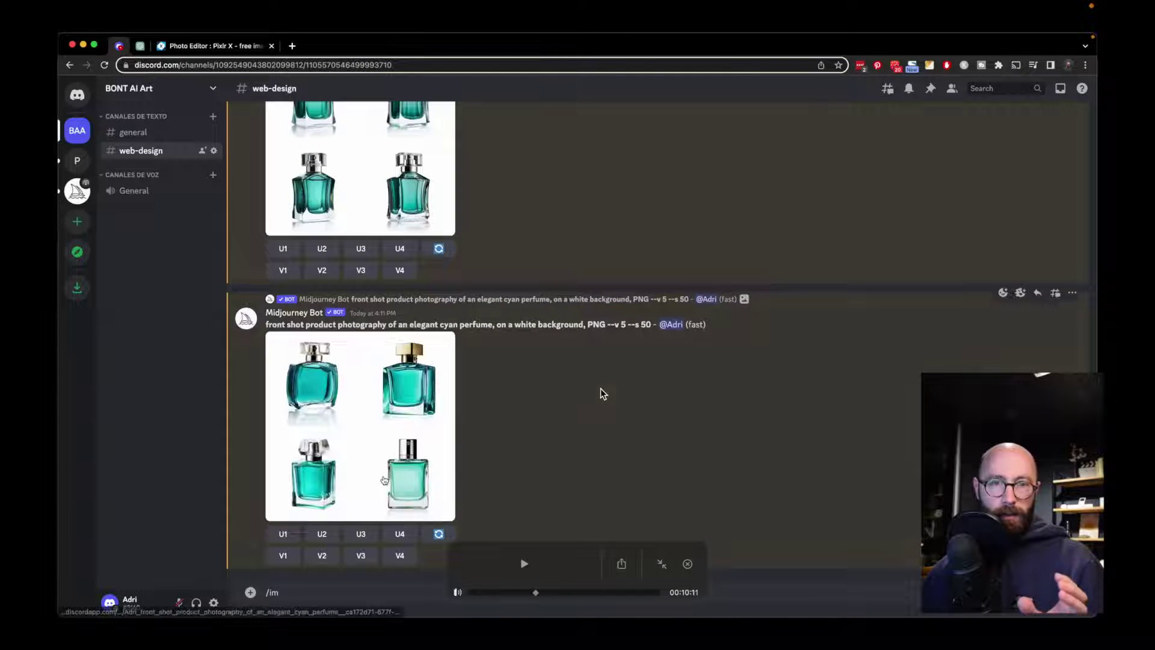
click(384, 480)
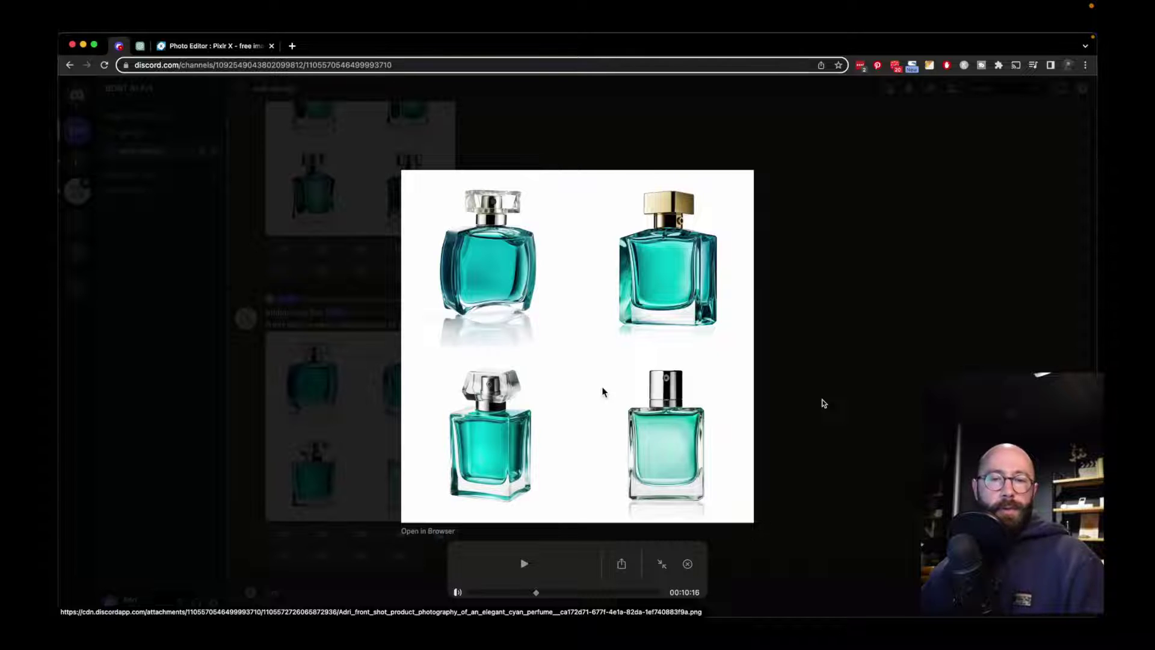
key(Escape)
- Select the slogan "Feel ocean's freedom" in ChatGPT's list of slogans between 3 and 5 words
key(ctrl+Tab)
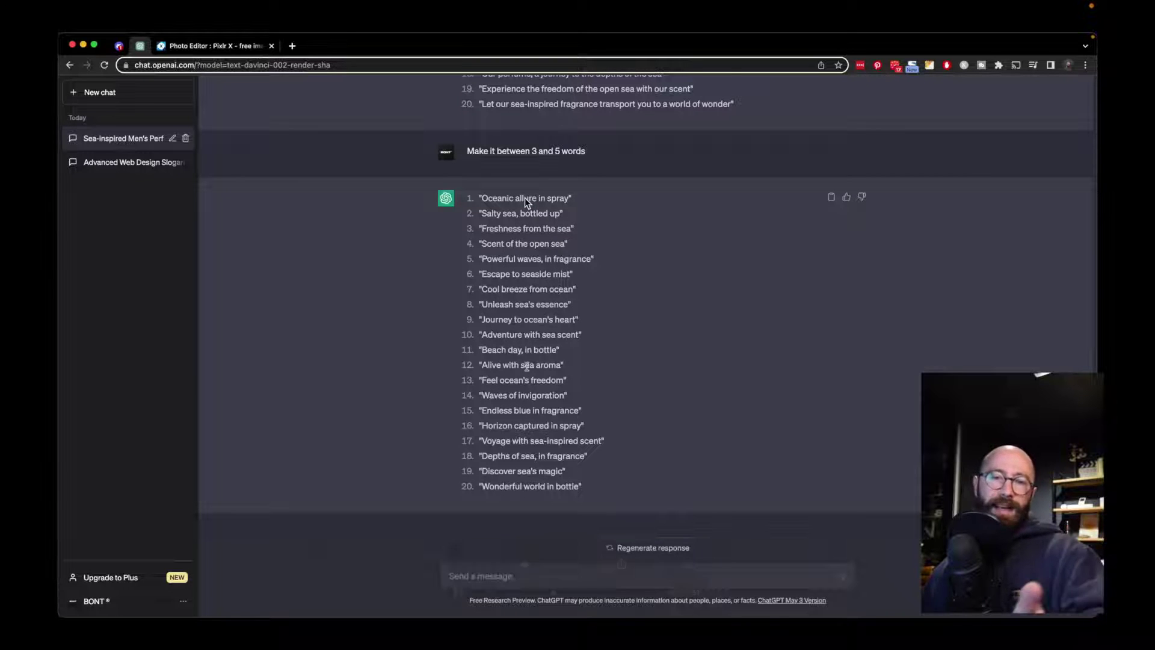
drag(482, 379, 563, 380)
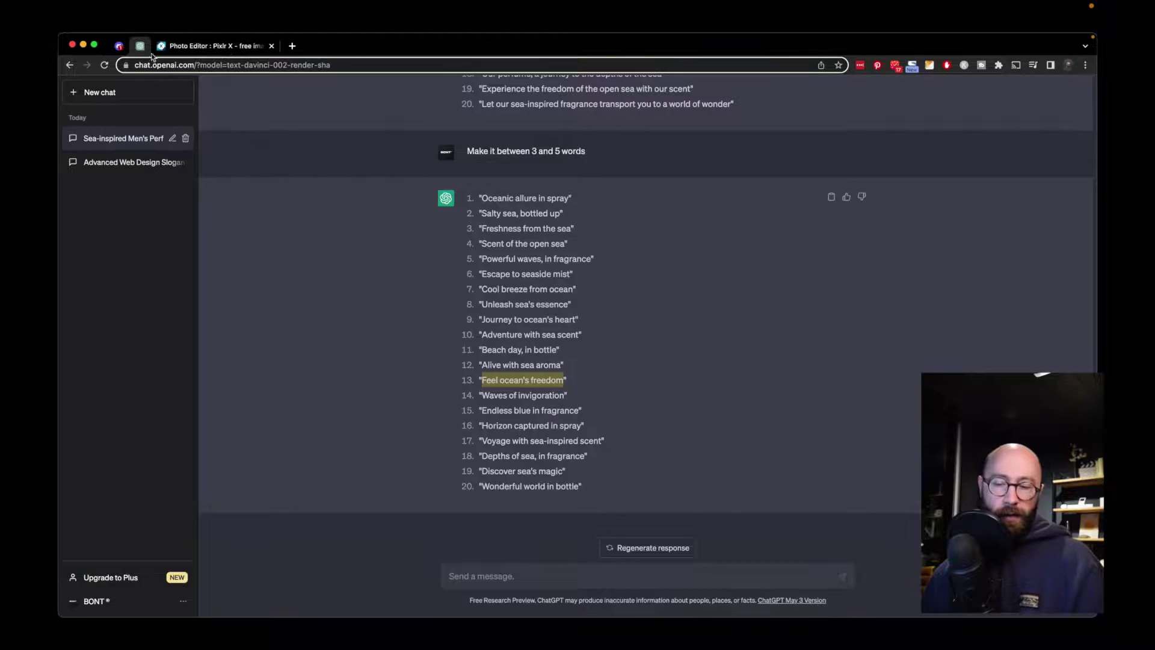
mouse_move(527, 201)
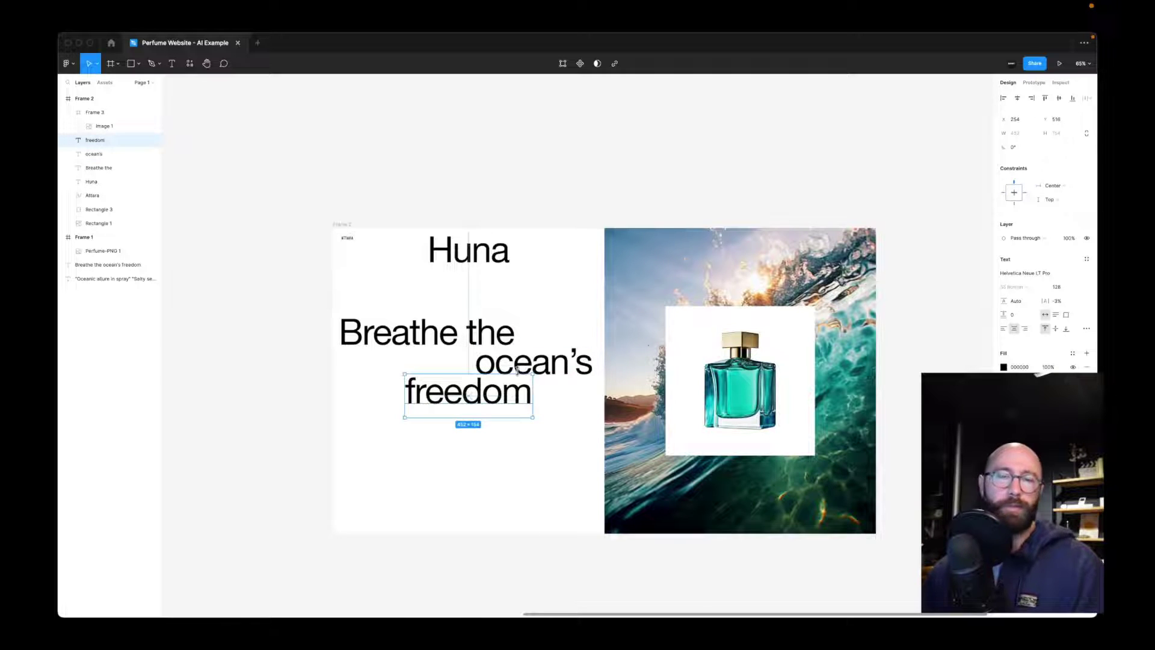
- Leave the current full-screen playback and view Screen Recording 2023-05-09 at 18.23.31 in full screen
mouse_move(362, 375)
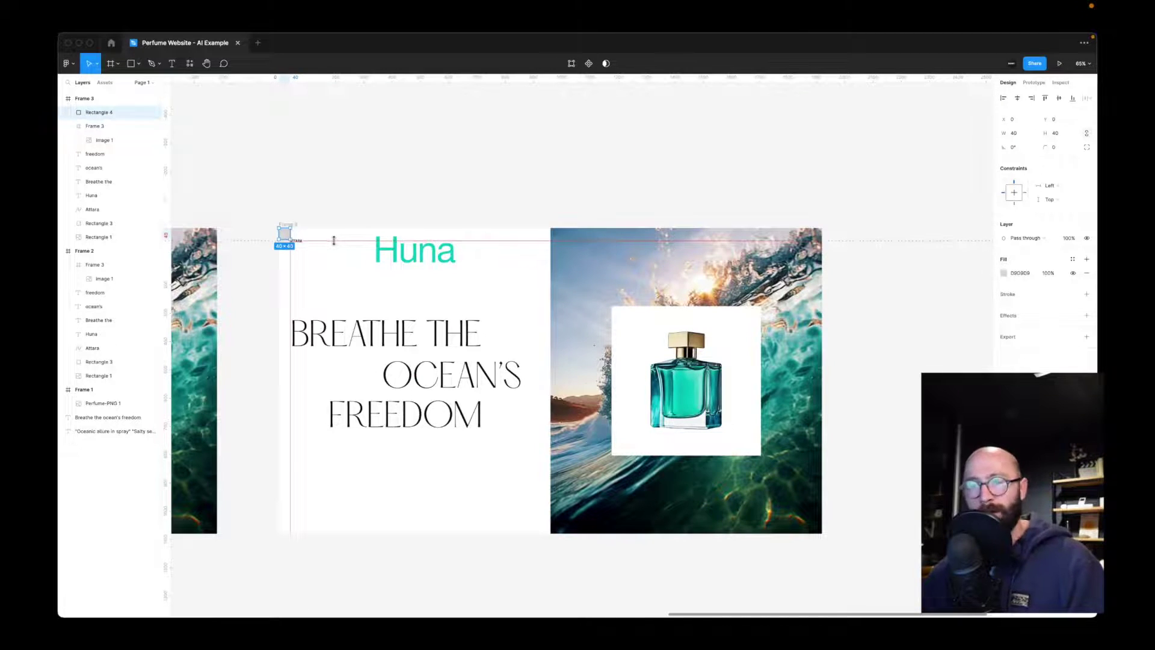
key(Escape)
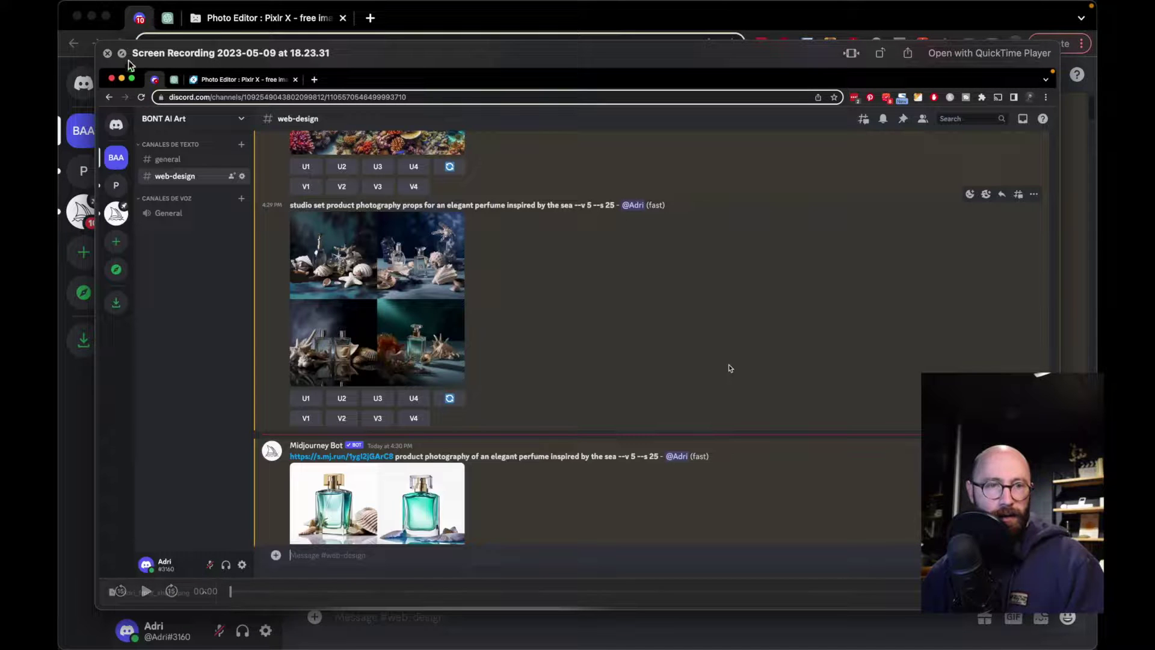
click(122, 53)
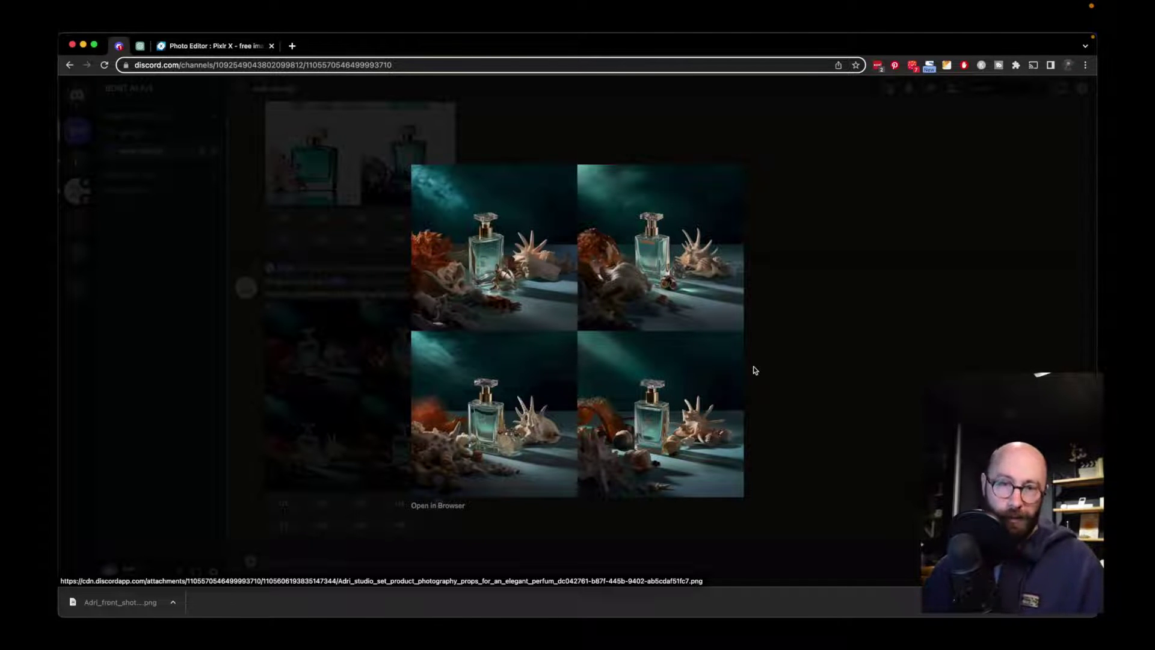
- Copy the prompt "studio set product photography props for an elegant perfume inspired by the sea" and reuse it with the reference image link
click(756, 370)
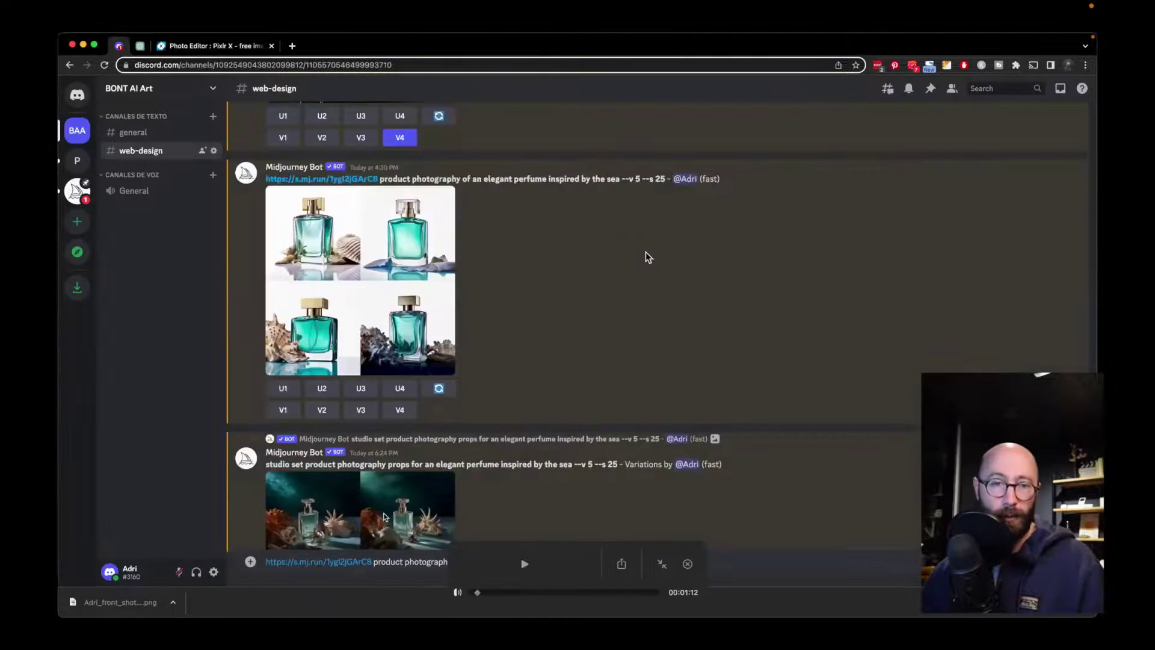
scroll(645, 263, down, 5)
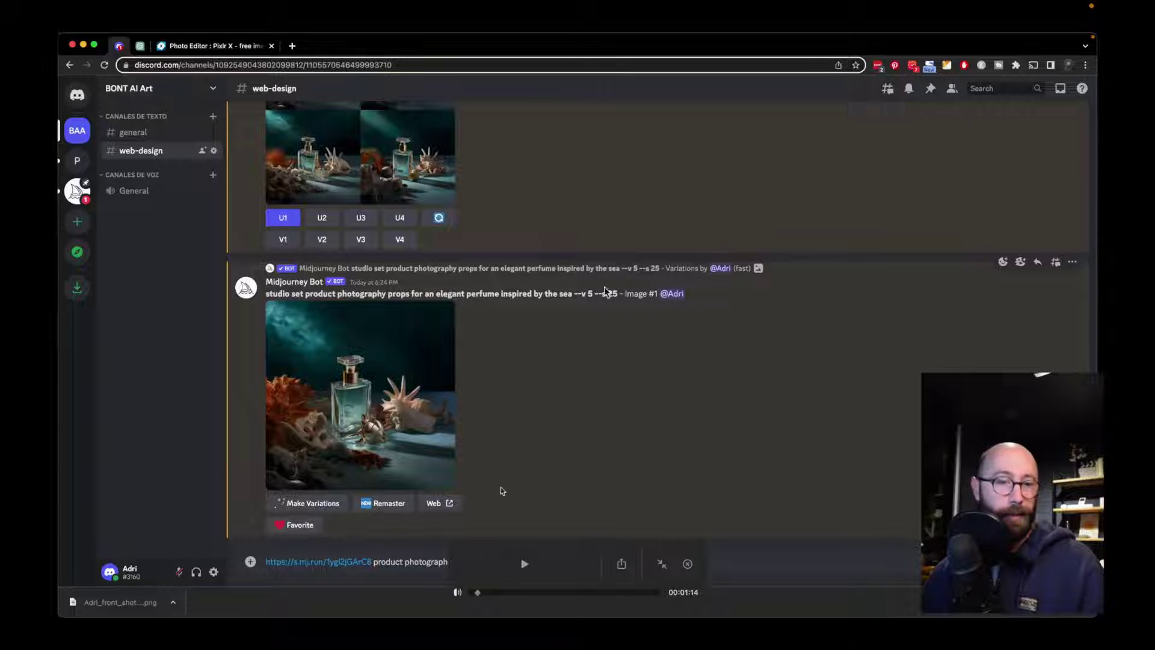
drag(266, 293, 574, 293)
key(ctrl+c)
key(ctrl+a)
- Submit the imagine prompt "abstract water photo, light filtering through the water, transparent cyan colors --v 5 --s 25"
text(/)
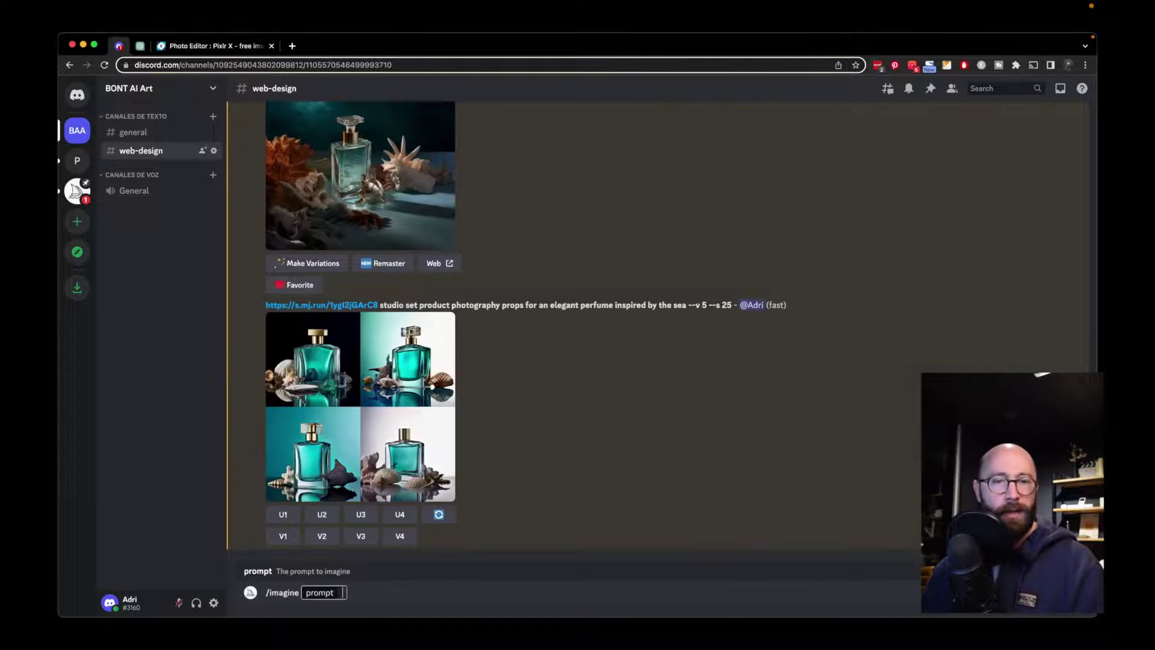
text(abstract water photography, light filtering through the water --v 5 --s 25)
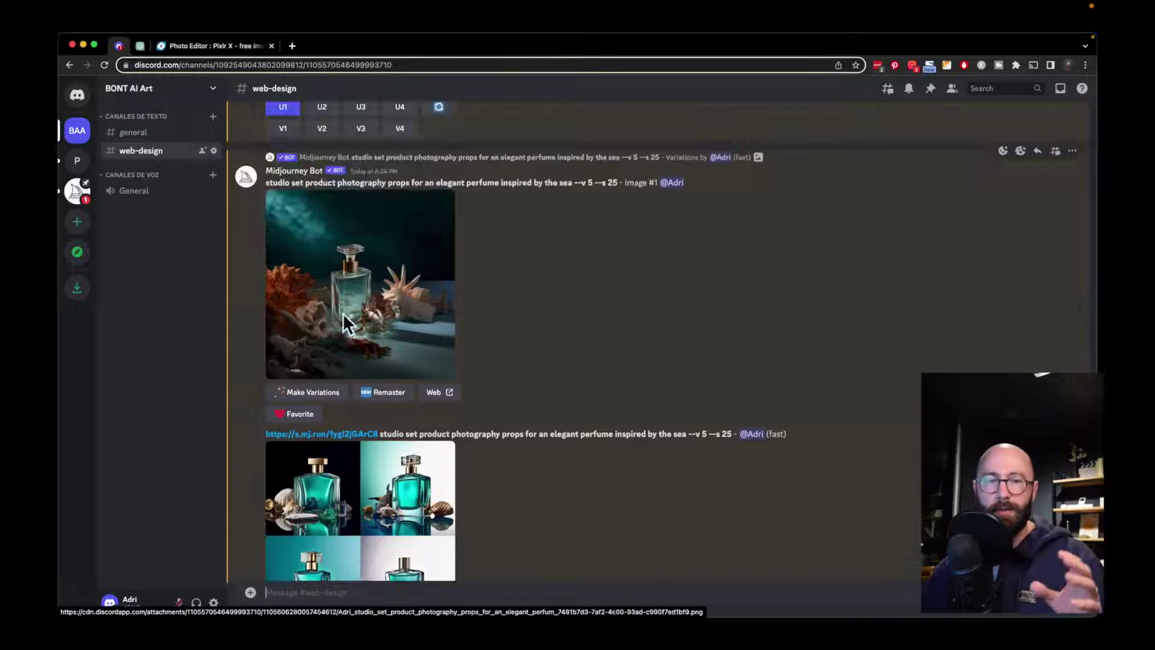
scroll(379, 383, up, 1)
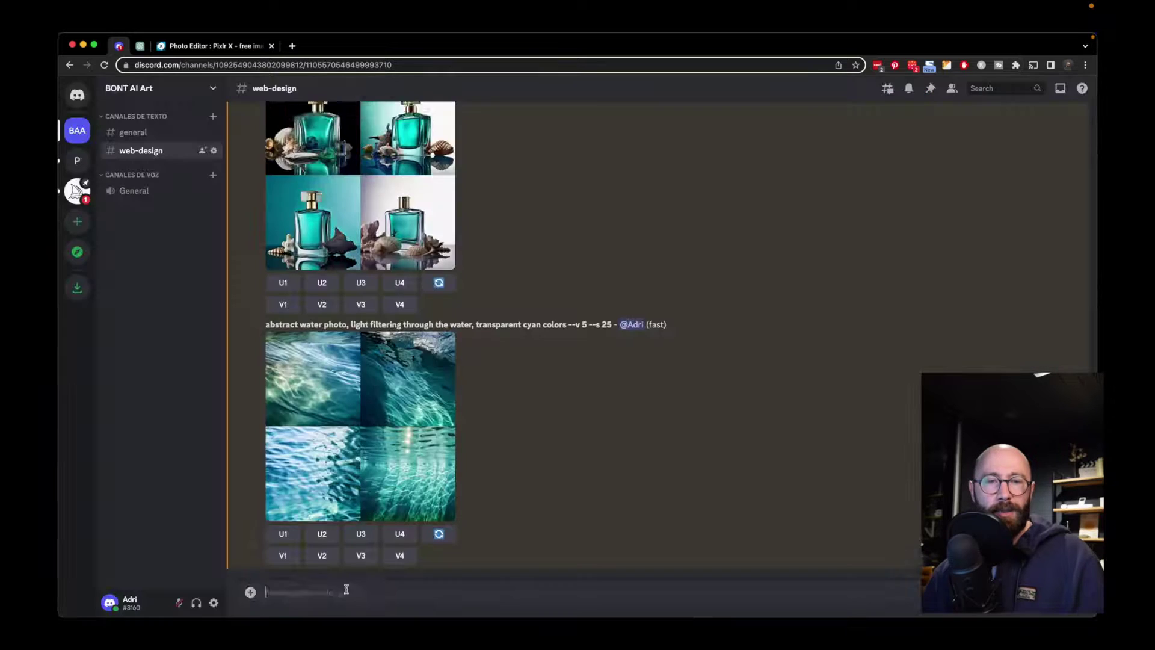
- Submit the imagine prompt "photo of a wave from below the water, light filtering through the water, transparent strong cyan colors --v 5 --s 25"
text(water,)
key(super+v)
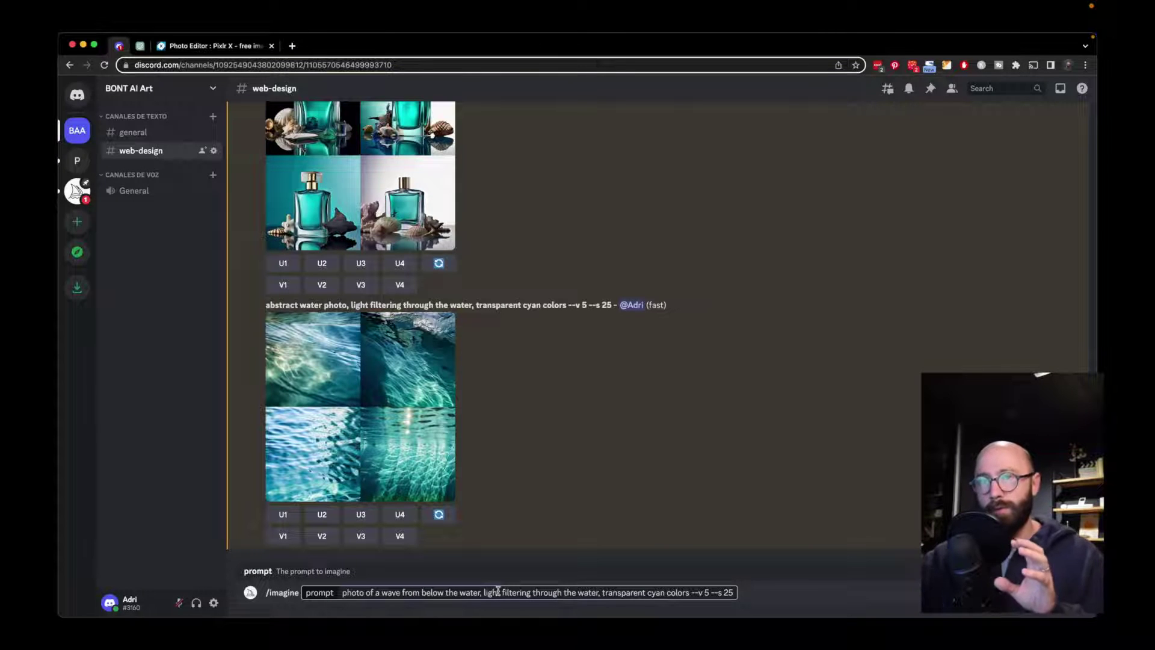
text(strong)
key(Return)
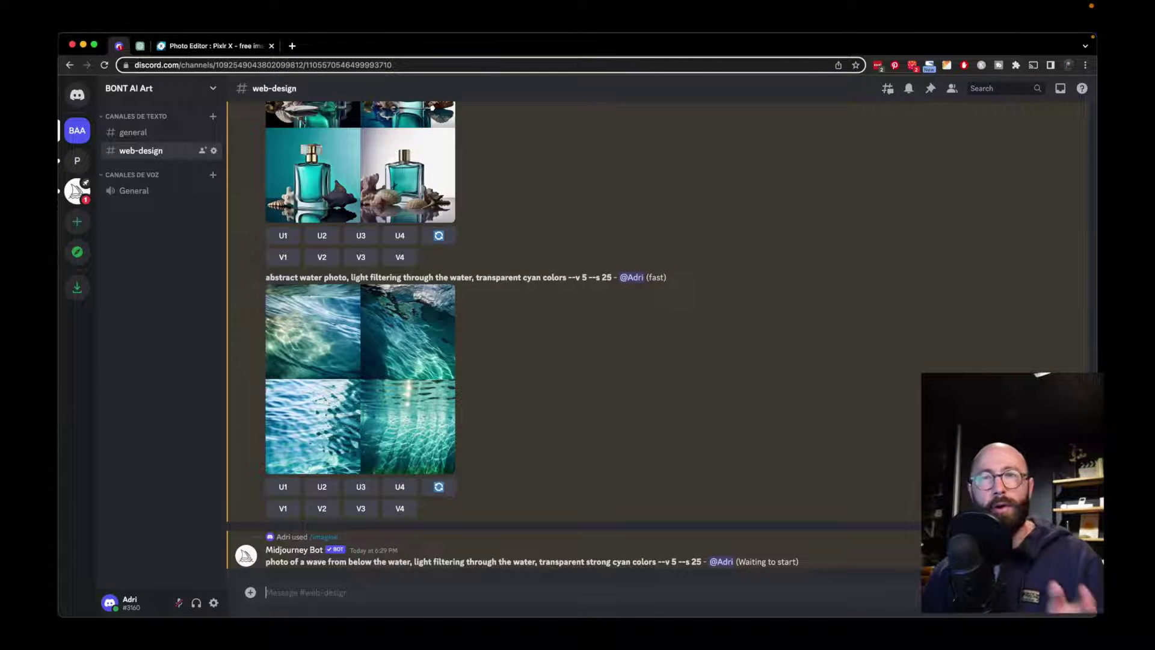
- Examine the enlarged grid of generated wave photos, close it, and create variations of the fourth image
click(361, 379)
click(809, 395)
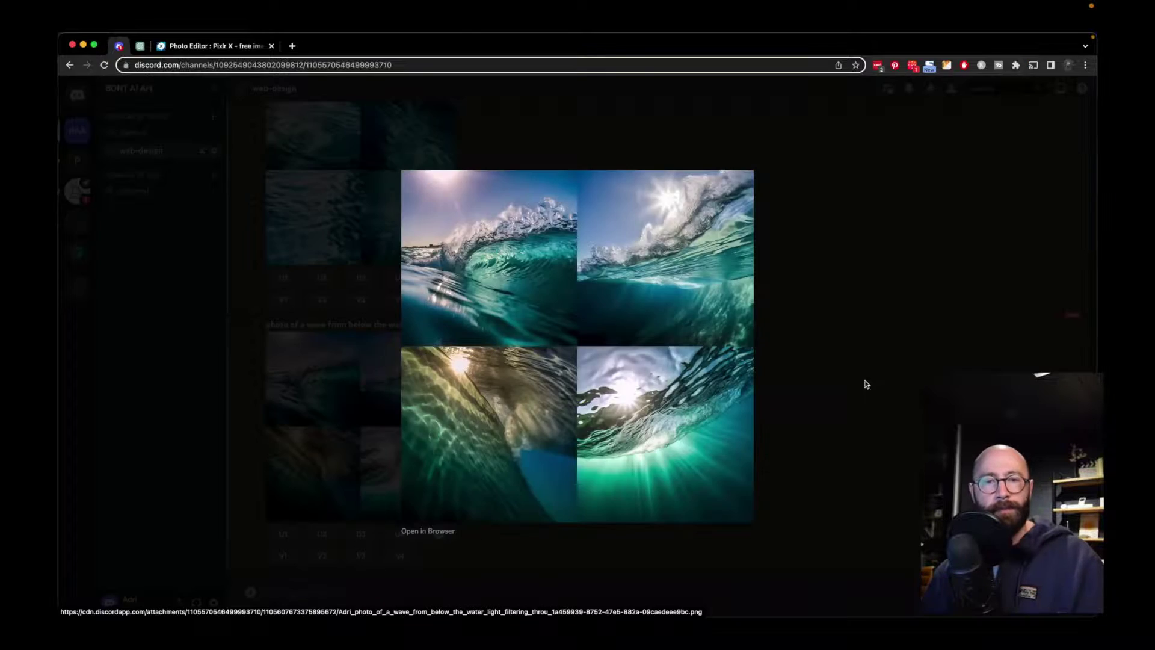
click(864, 381)
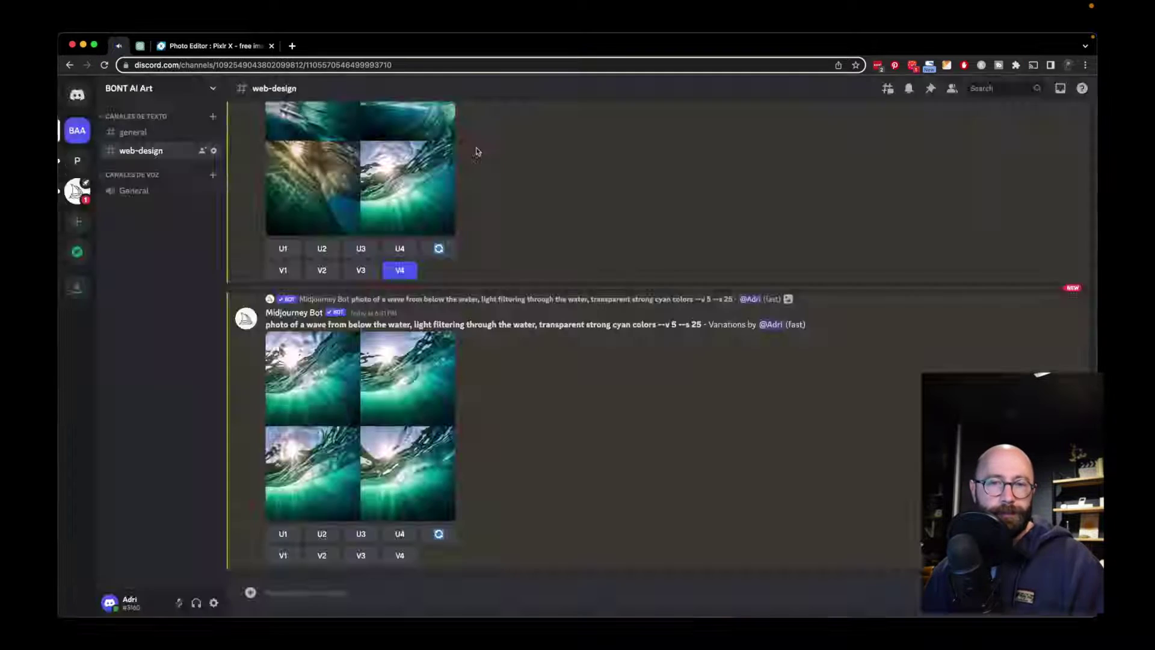
click(465, 445)
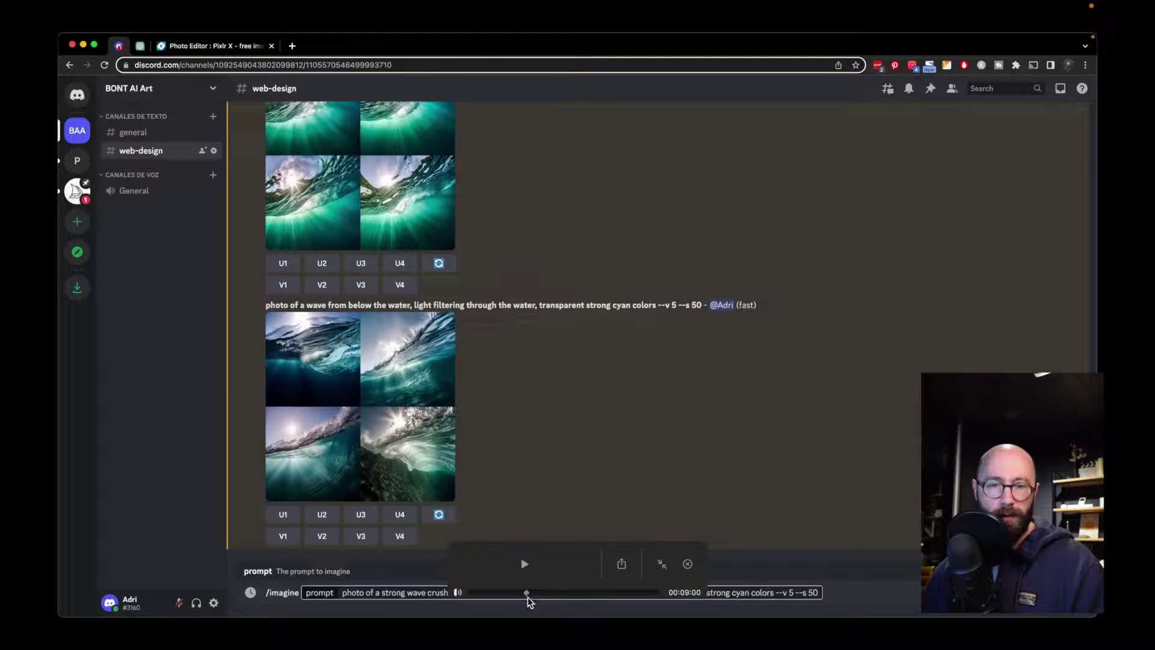
- Skip ahead through the wave image generation to the recording's end and close the playback
drag(528, 594, 533, 595)
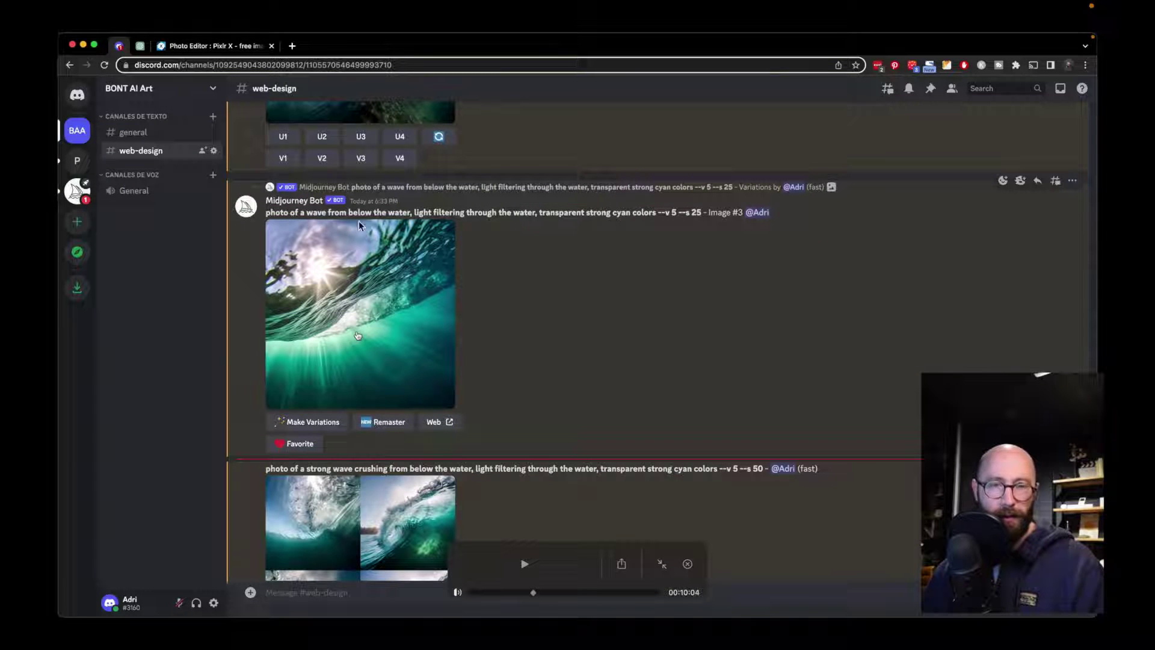
drag(533, 595, 673, 594)
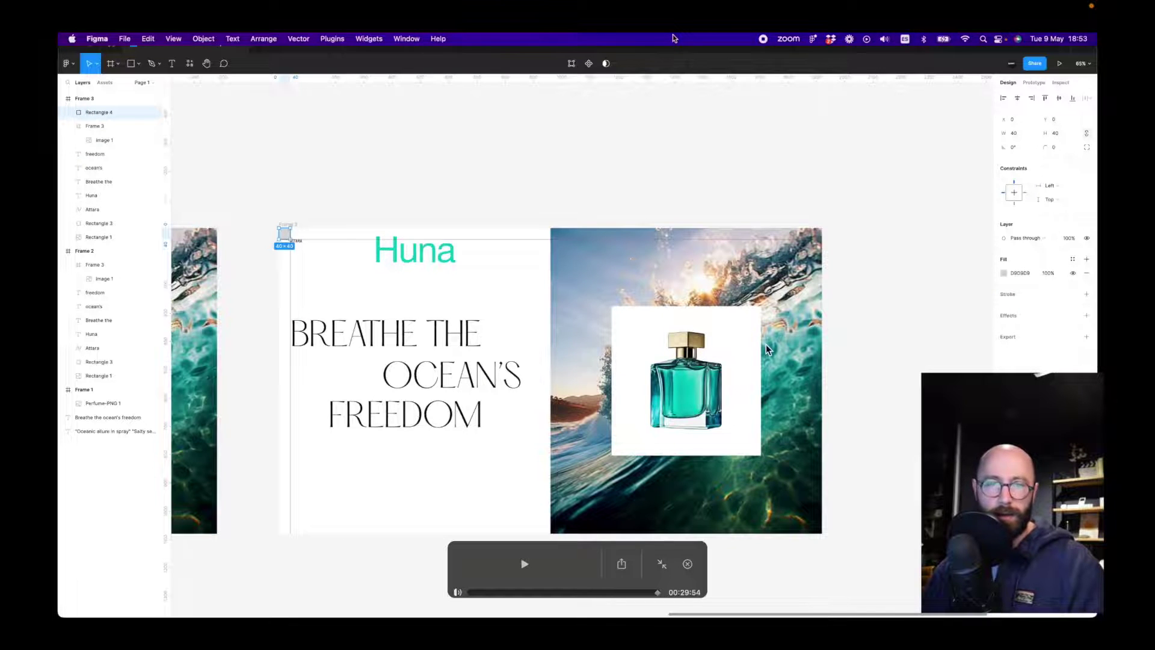
key(space)
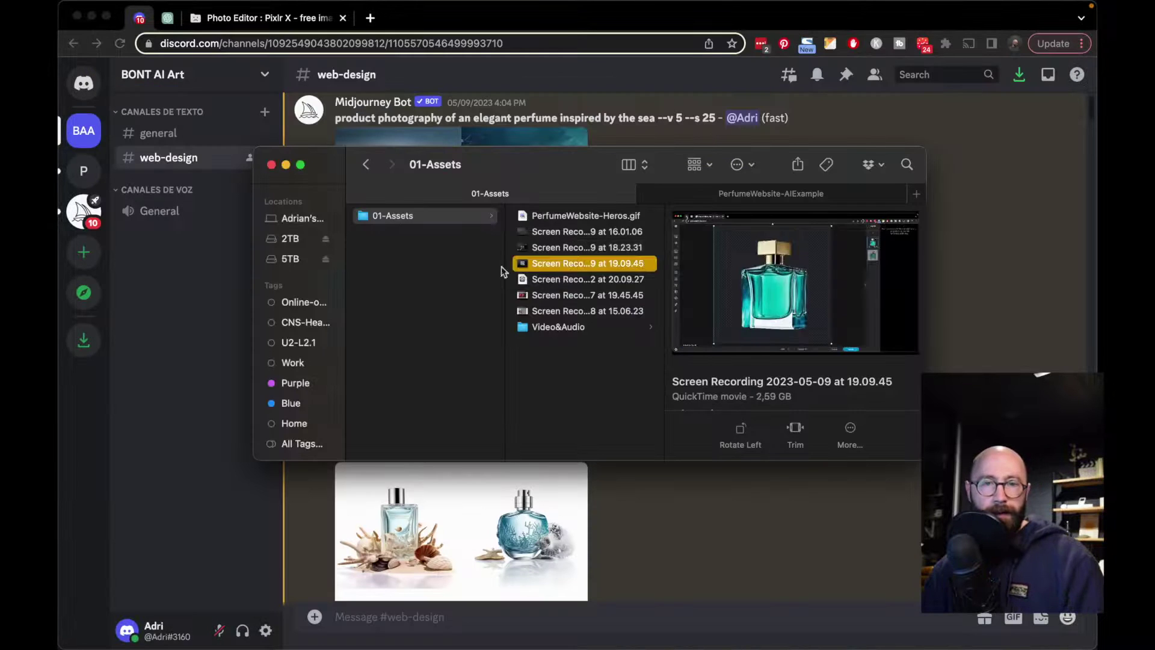
- Open Screen Recording 2023-05-09 at 19.09.45 and skip through the foam wave renders to the Figma layout at 23:27
key(space)
click(241, 591)
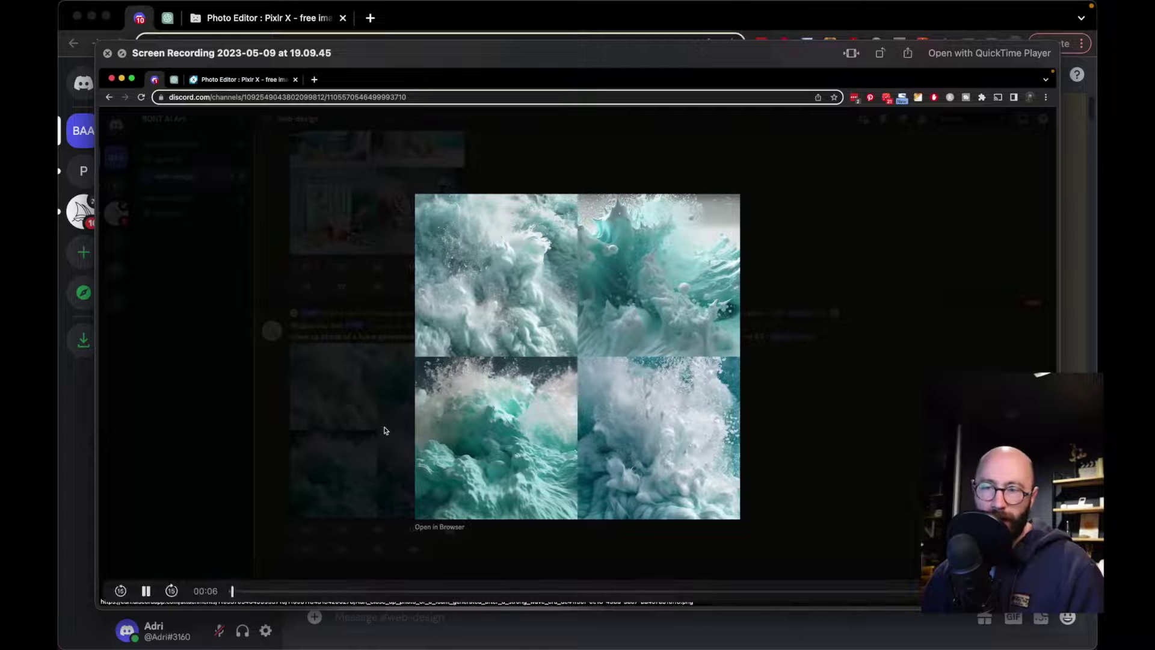
click(234, 590)
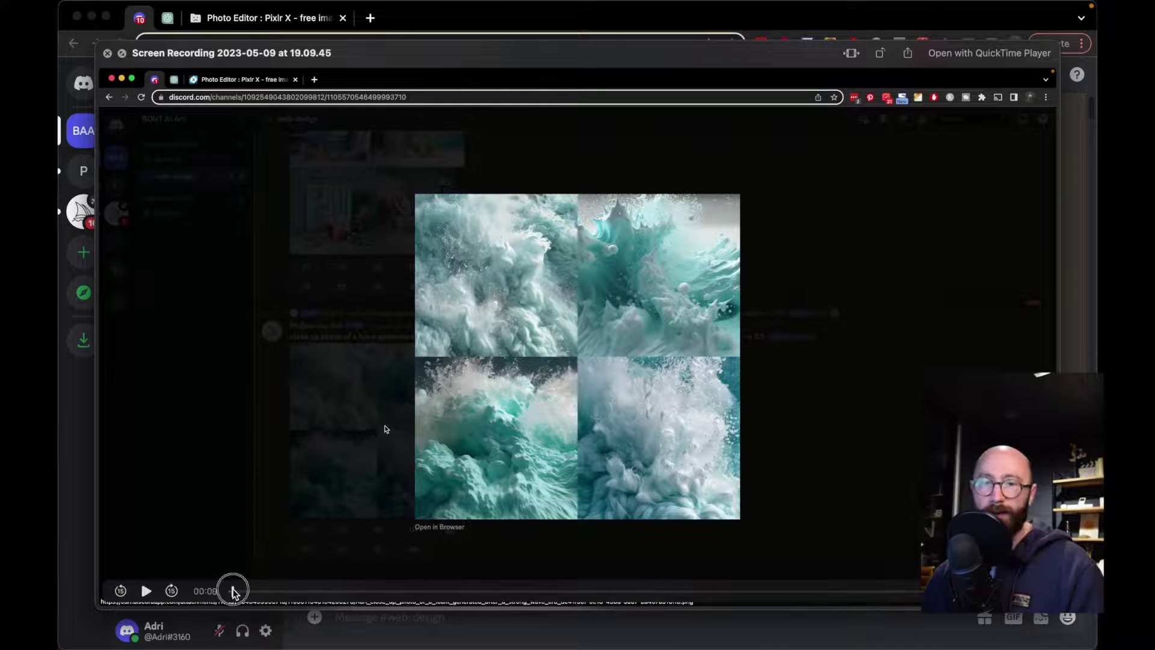
drag(234, 591, 392, 589)
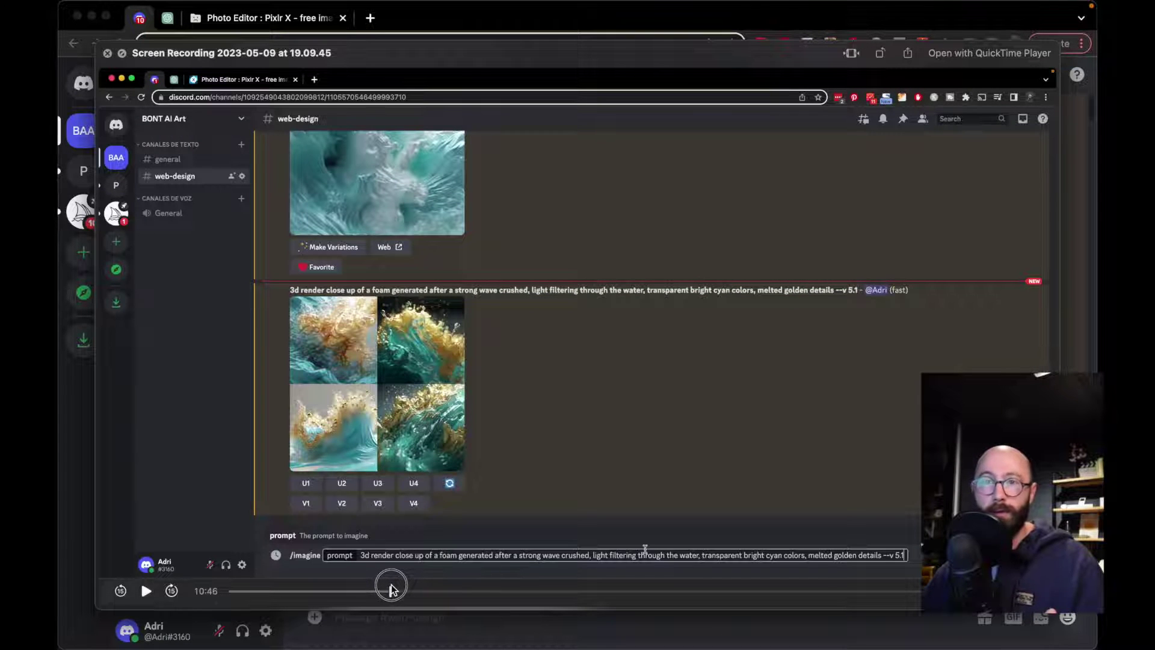
drag(391, 590, 389, 590)
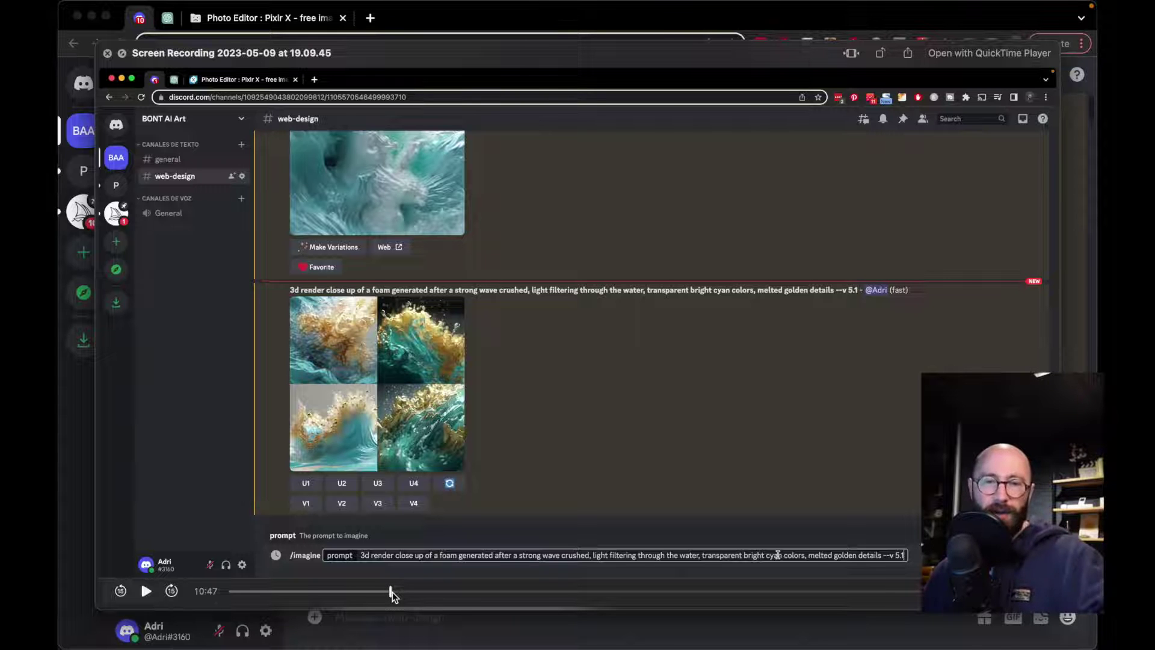
drag(393, 592, 409, 592)
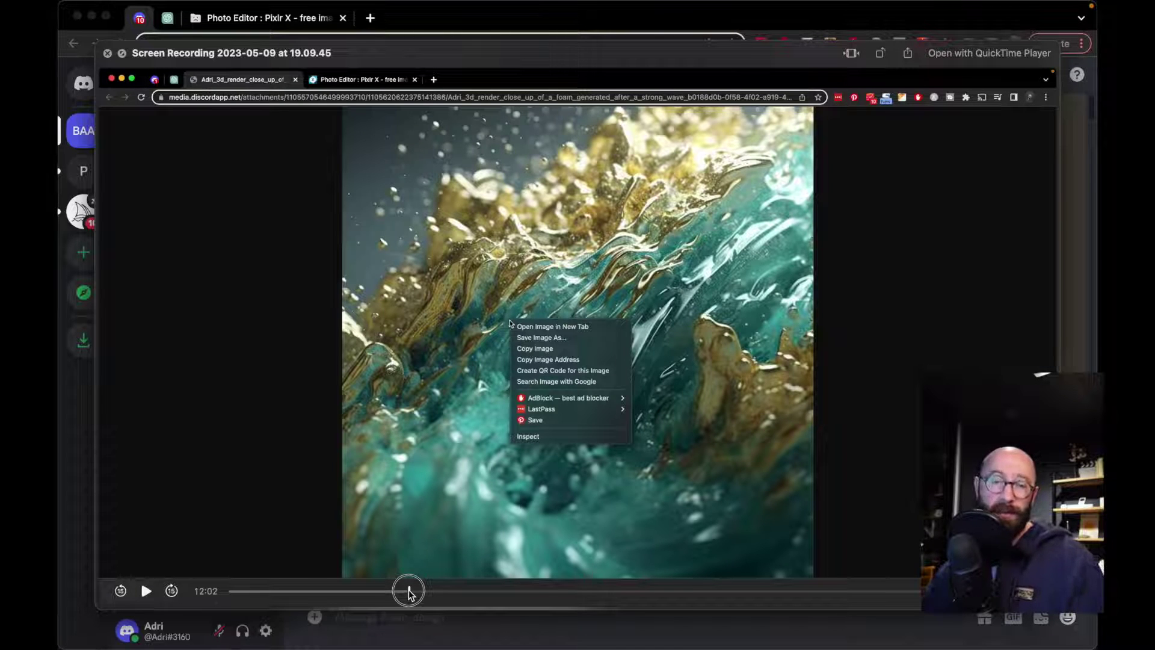
drag(409, 592, 578, 592)
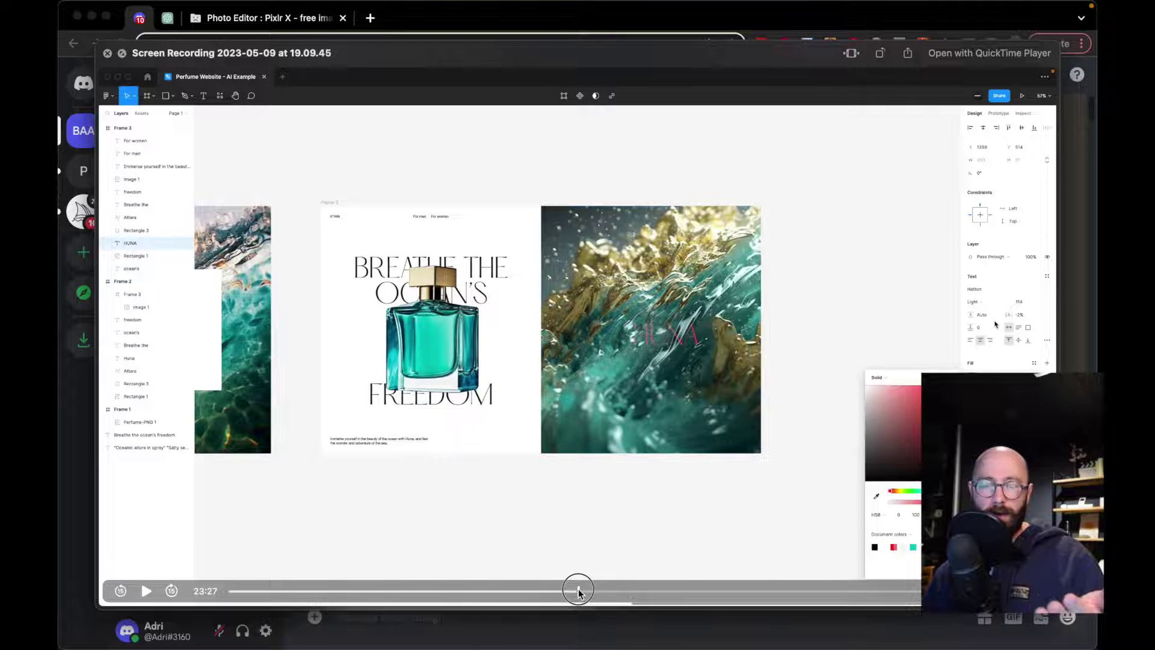
- Skip through the remaining Figma layout work to the finished HUNA hero design and close the recording
drag(578, 593, 738, 602)
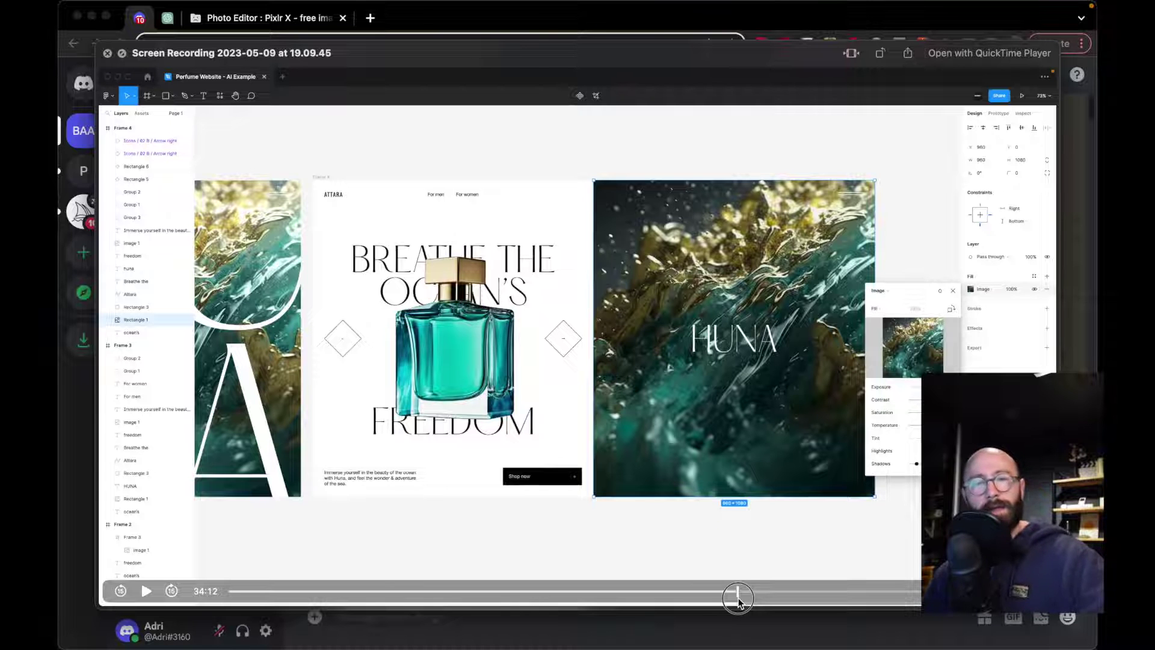
drag(738, 602, 840, 597)
drag(850, 596, 921, 593)
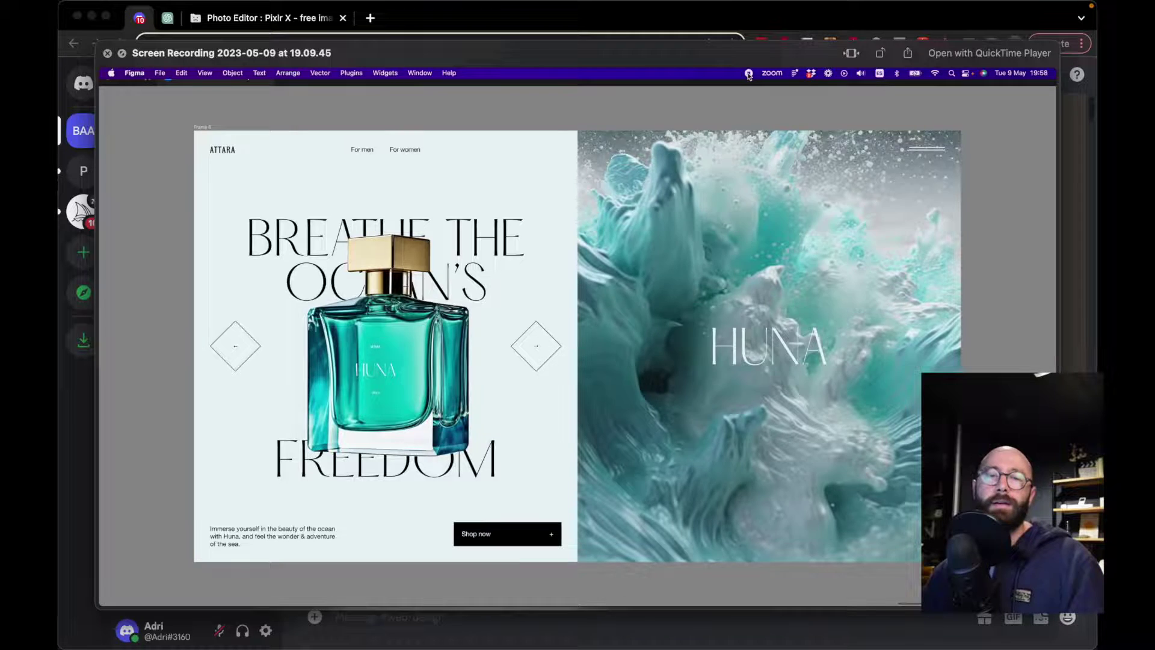
key(space)
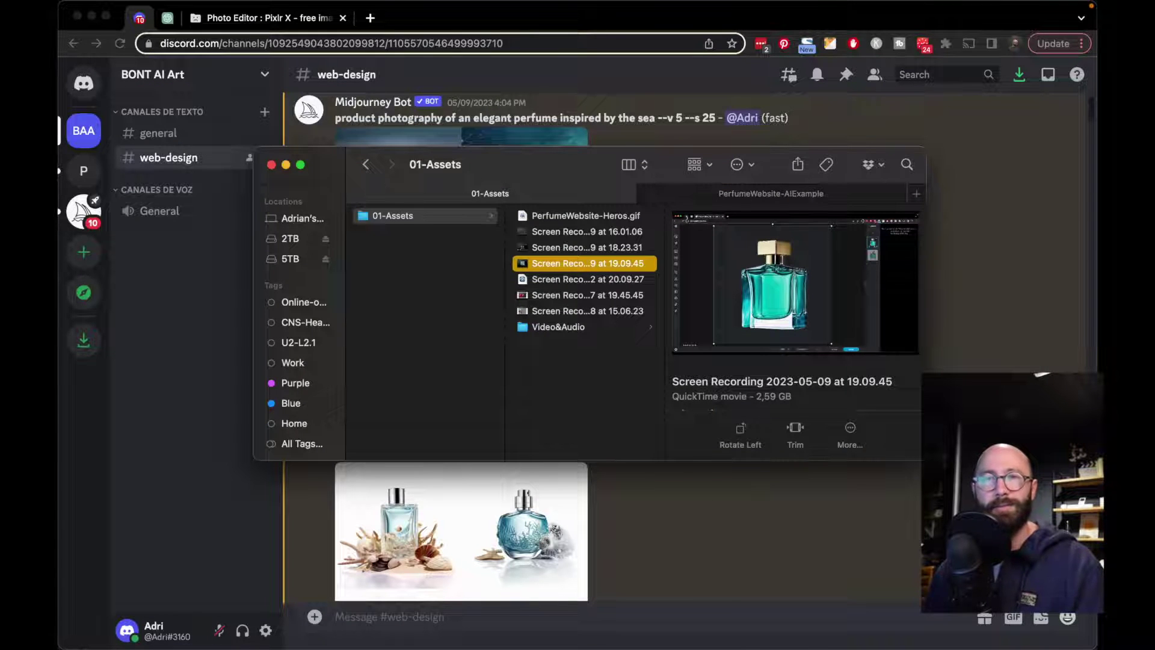
- Open Screen Recording 2023-05-12 at 20.09.27 and skip through the ChatGPT sea and dragon perfume slogans to 1:37
click(587, 279)
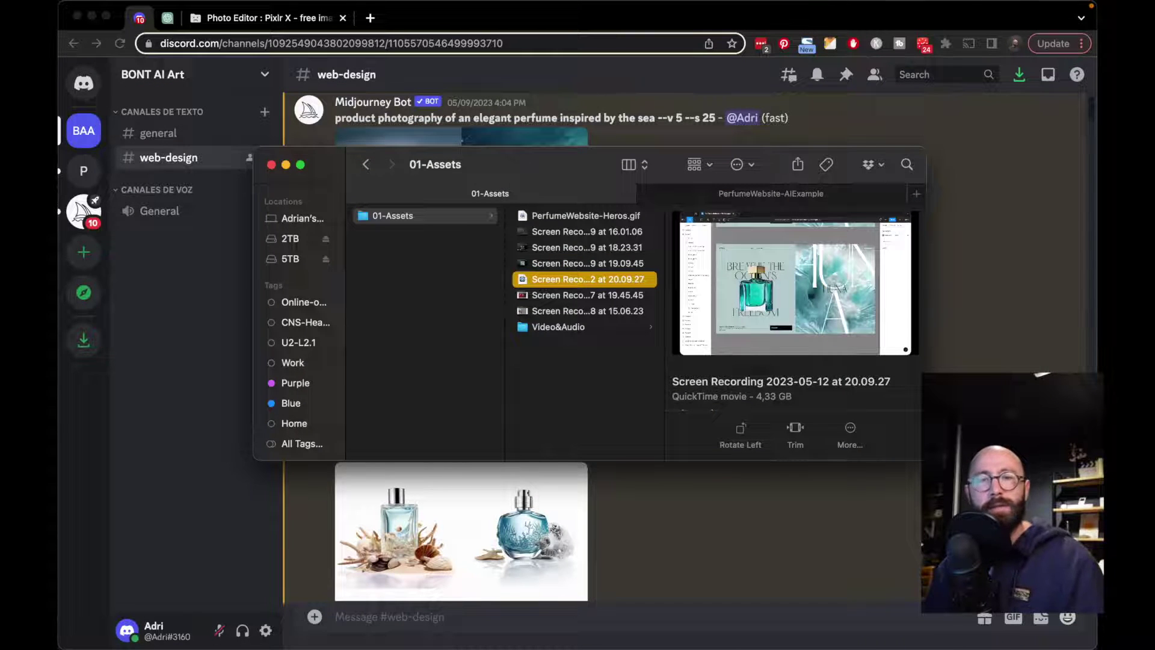
click(587, 295)
click(588, 279)
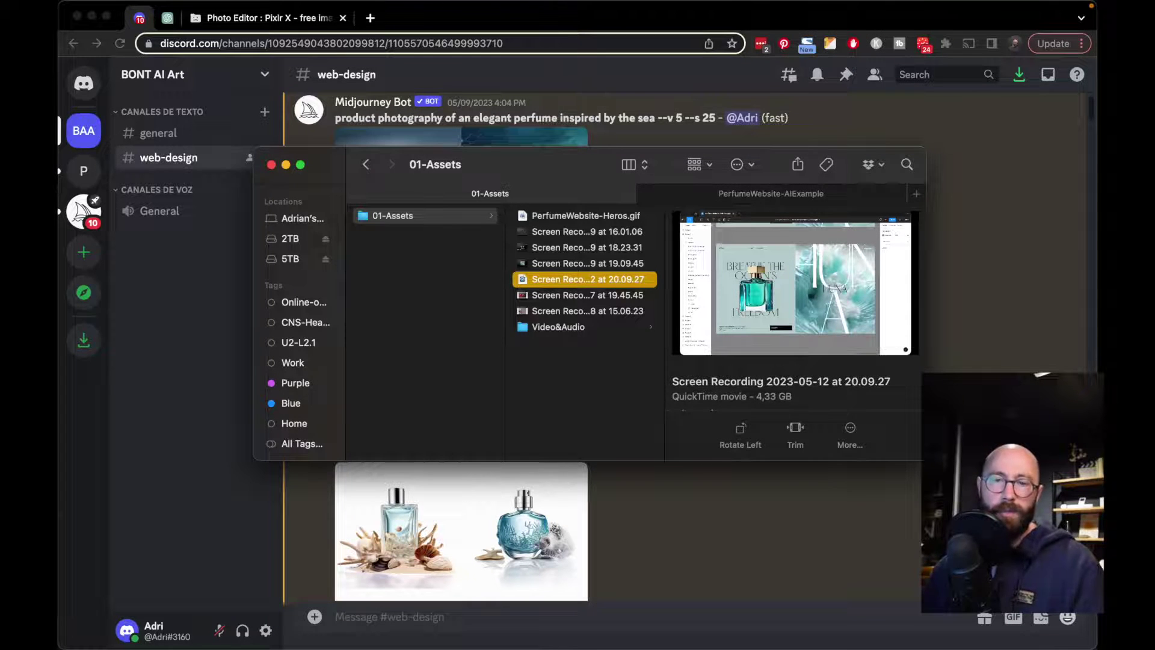
key(space)
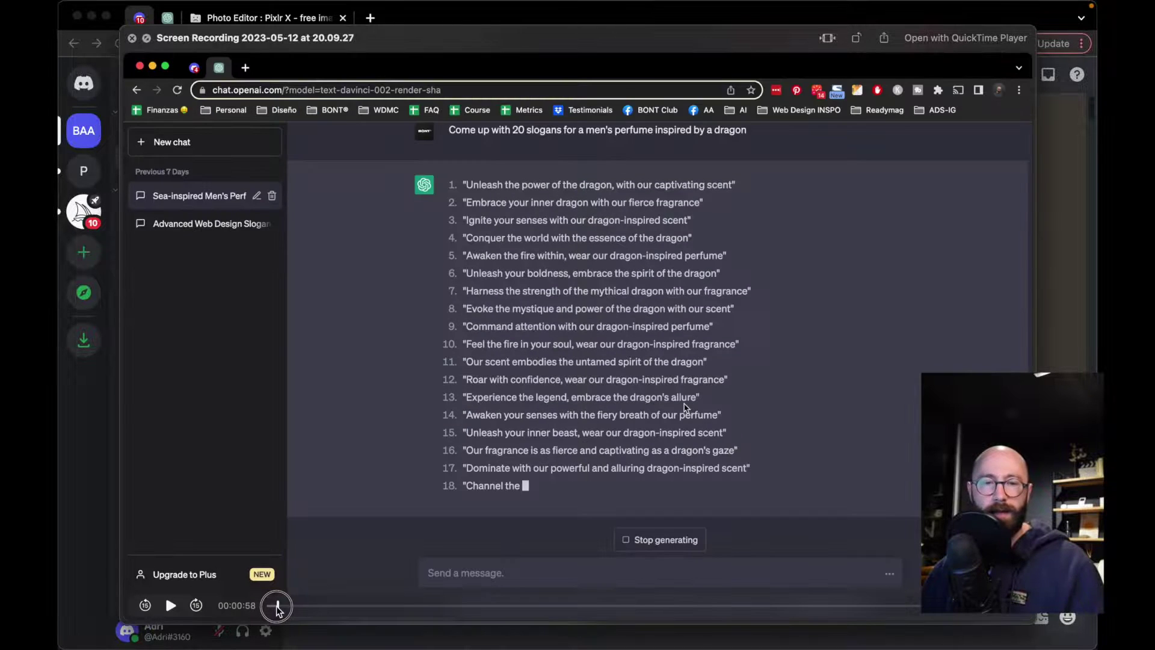
drag(268, 606, 277, 610)
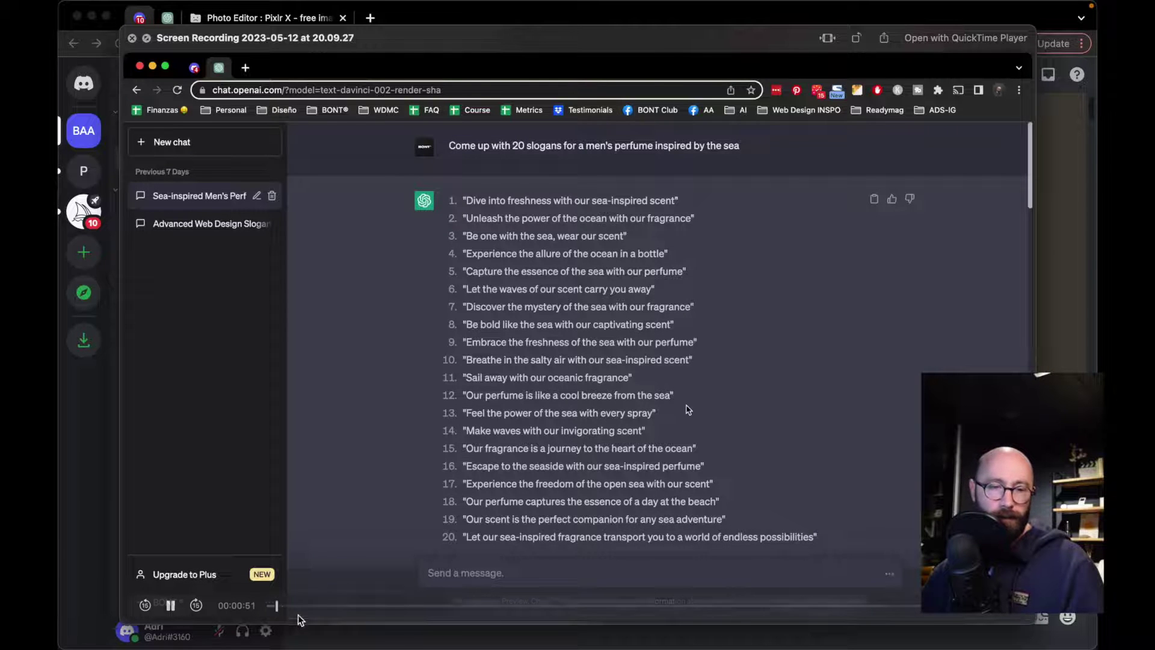
drag(277, 611, 284, 605)
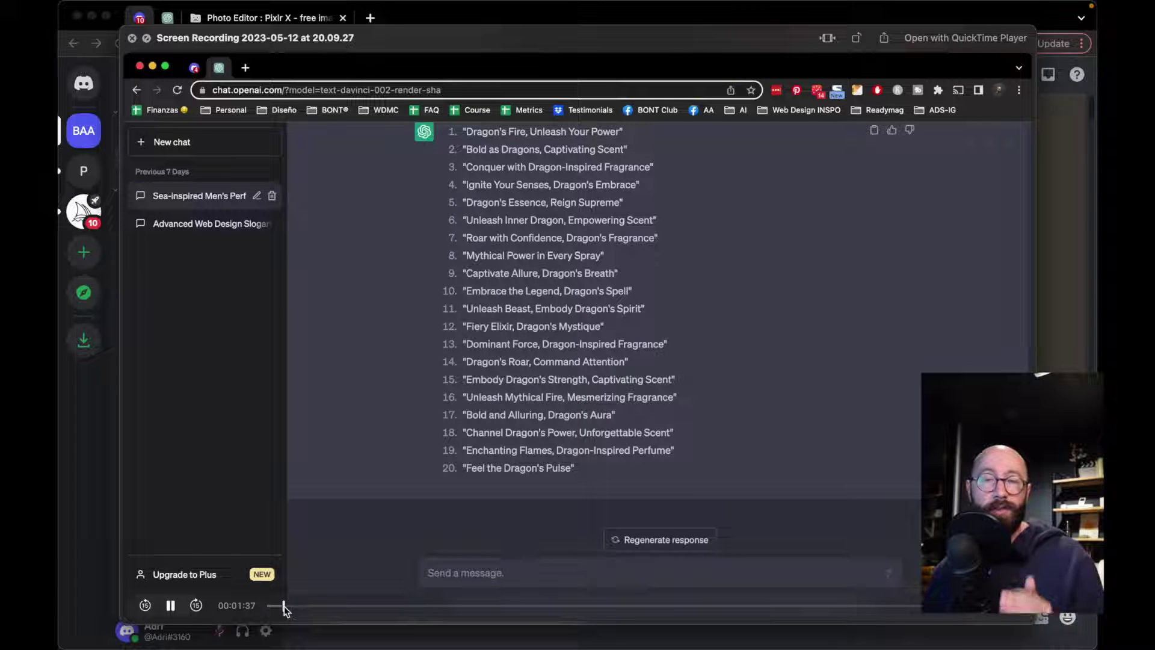
- Skip to the red dragon cave renders, pause there, and move on to the red dragon perfume layout in Figma
drag(284, 605, 317, 605)
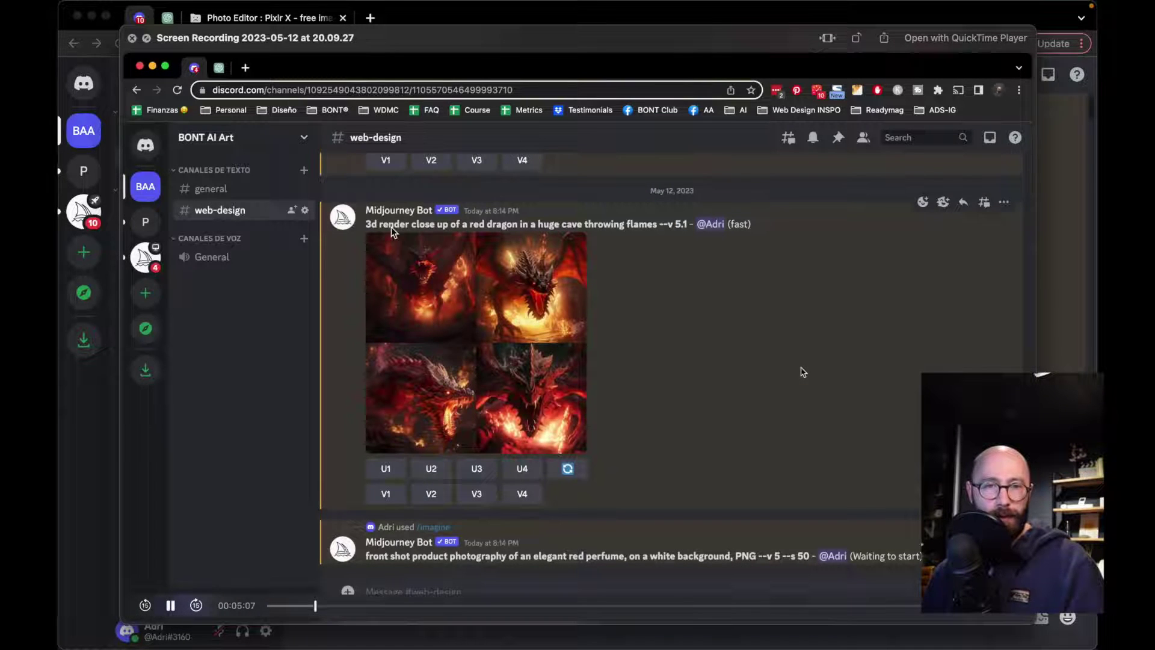
click(171, 605)
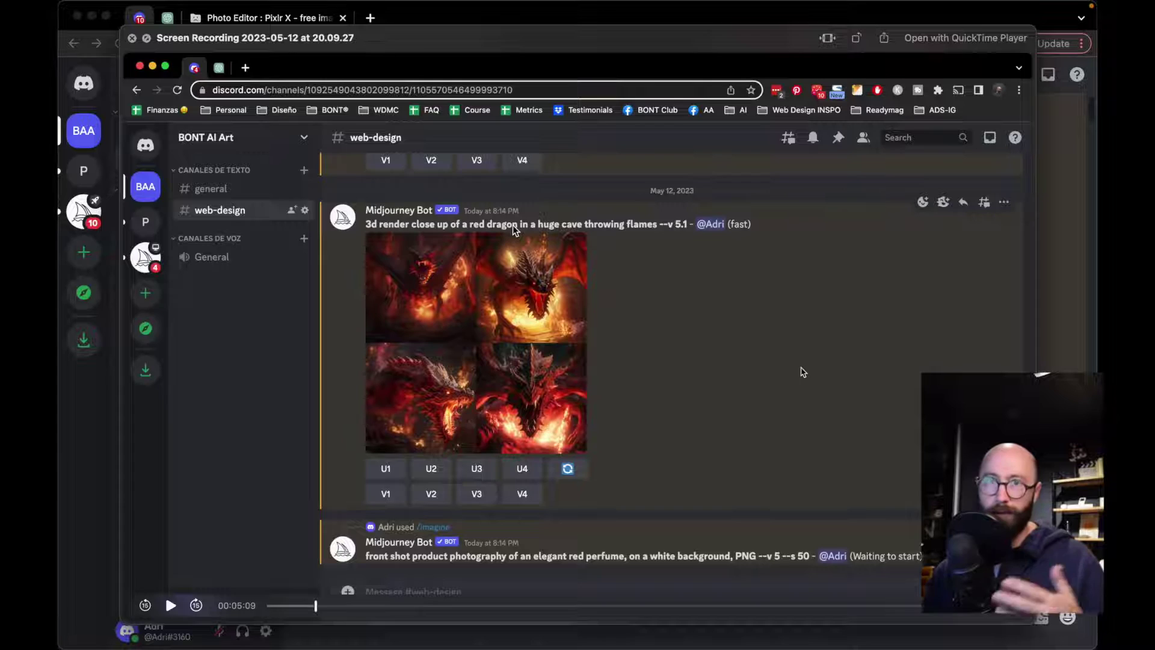
drag(315, 606, 561, 594)
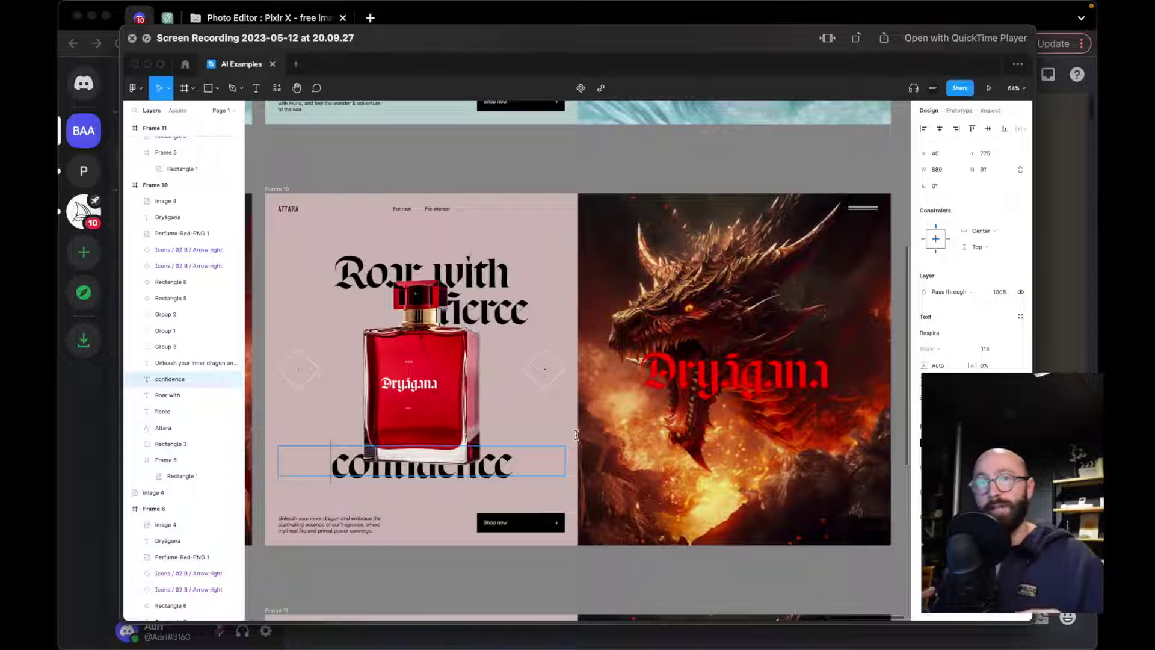
- Skip ahead to the woody perfume slogans in ChatGPT and on to the brown "Discover the wilderness within" layout at 50:04
mouse_move(566, 586)
drag(559, 605, 708, 604)
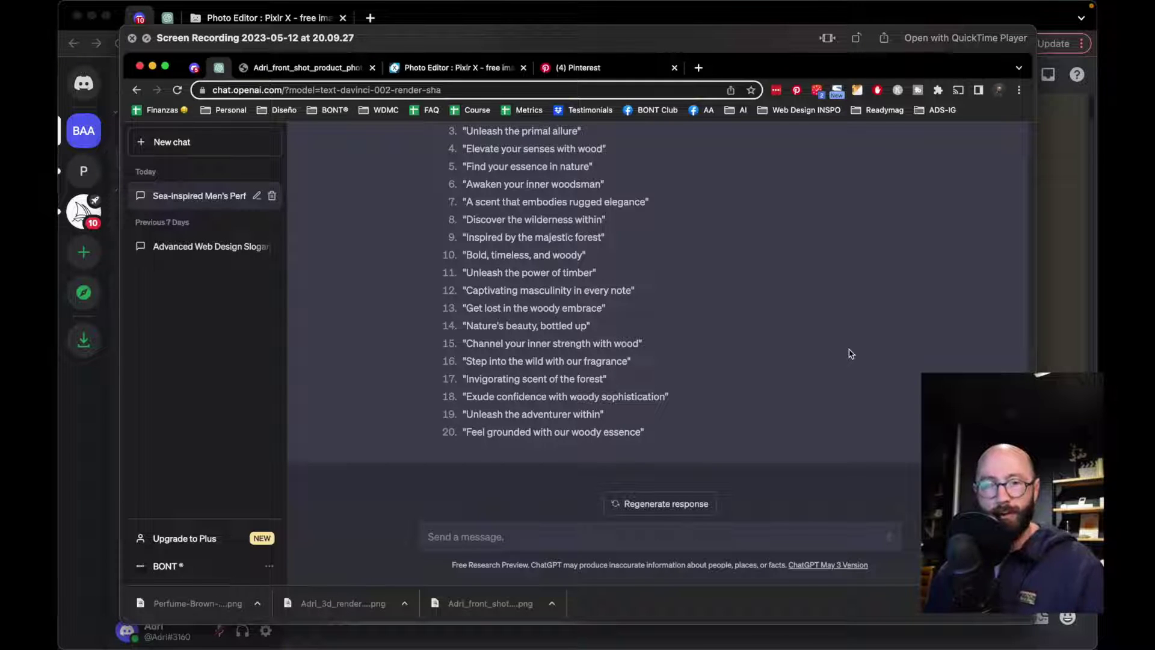
mouse_move(345, 368)
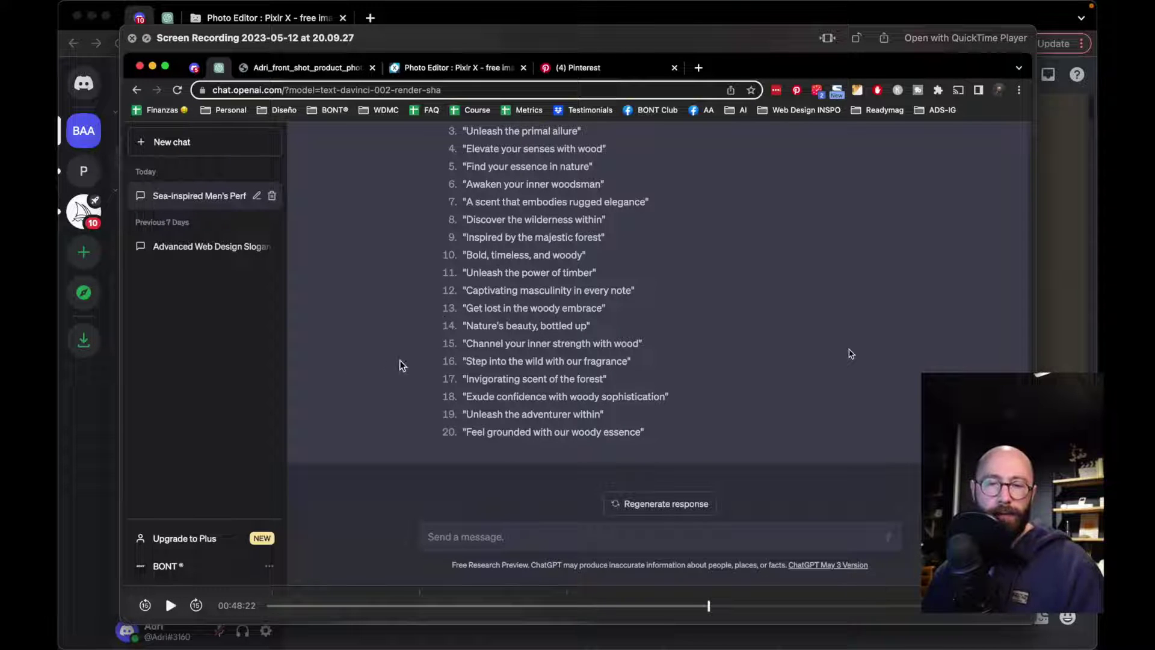
scroll(403, 359, right, 5)
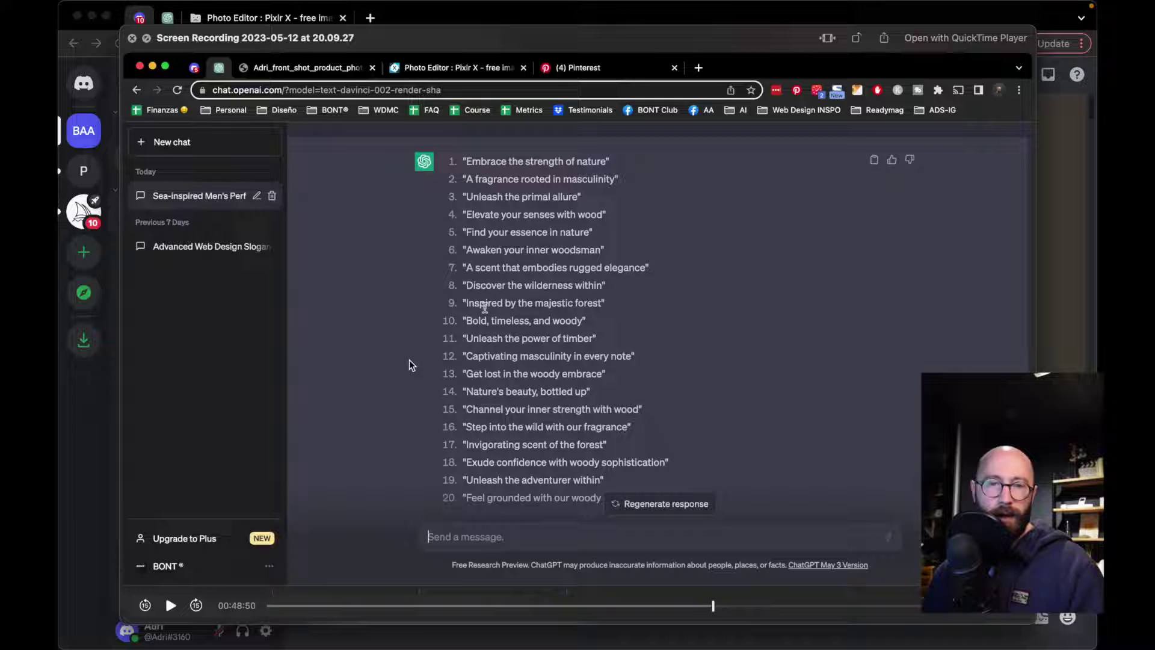
scroll(411, 364, right, 8)
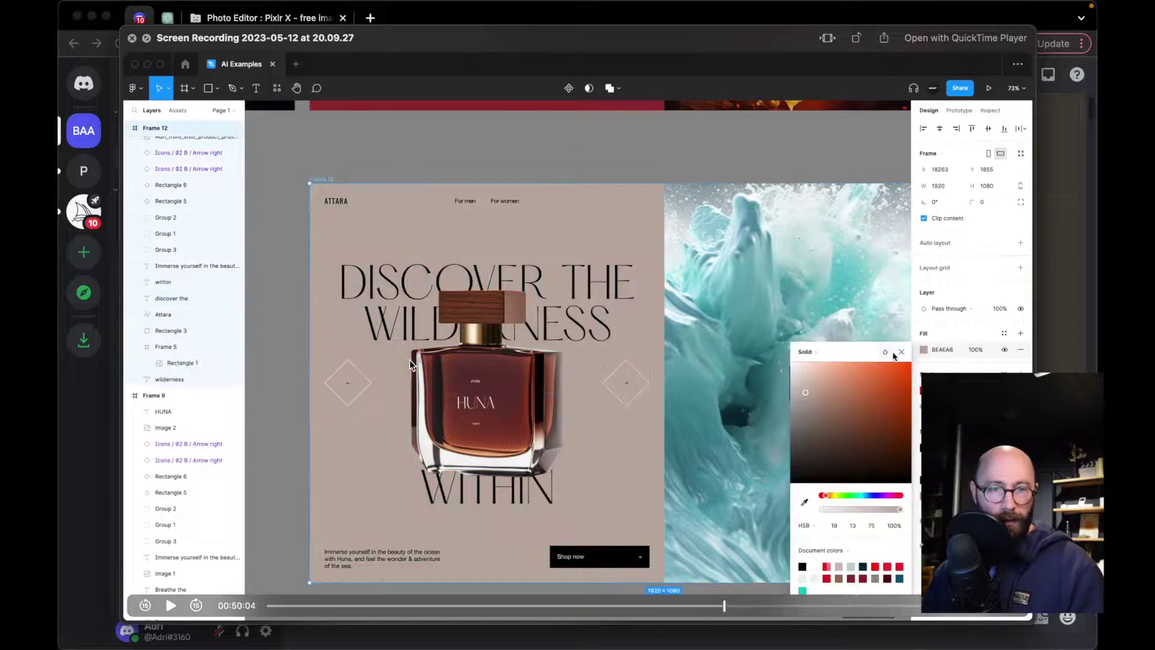
- Review the Midjourney wood grain renders and the Pinterest wood grain references, advancing the playback to 56:55
scroll(410, 363, right, 2)
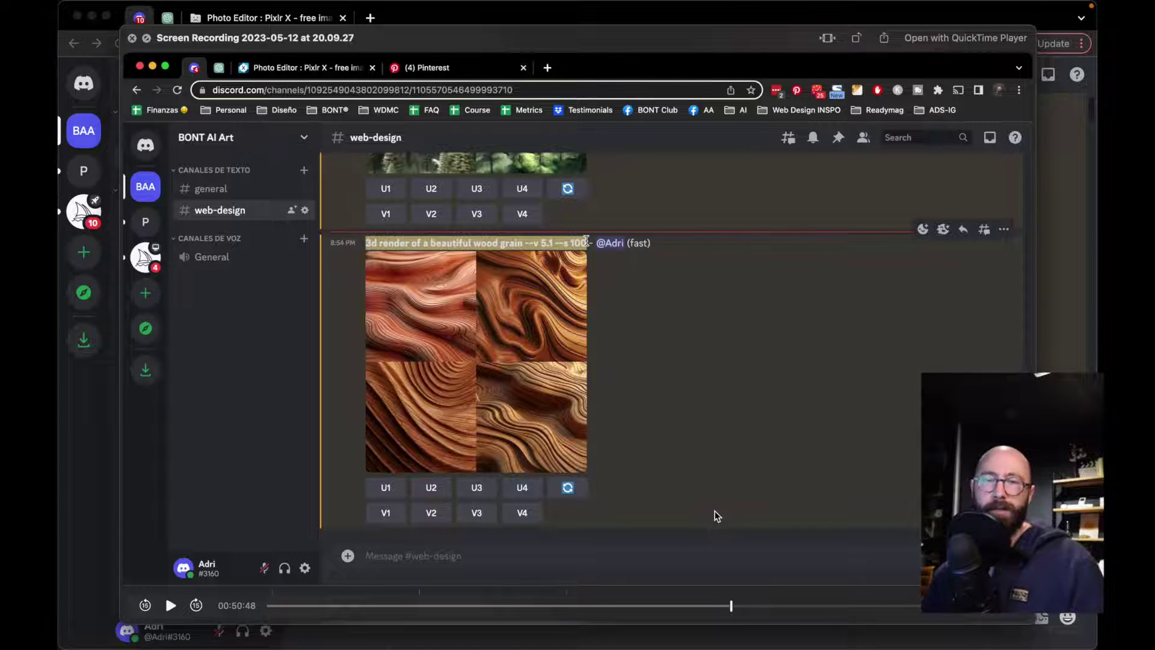
click(732, 605)
drag(731, 605, 738, 606)
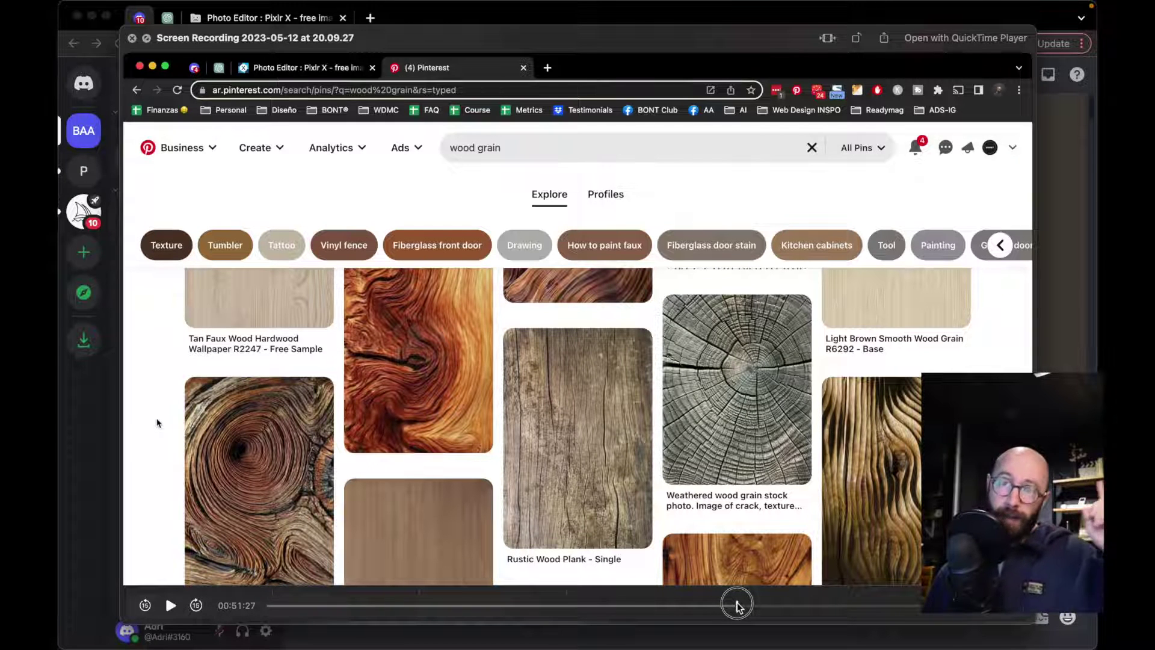
drag(737, 602, 736, 594)
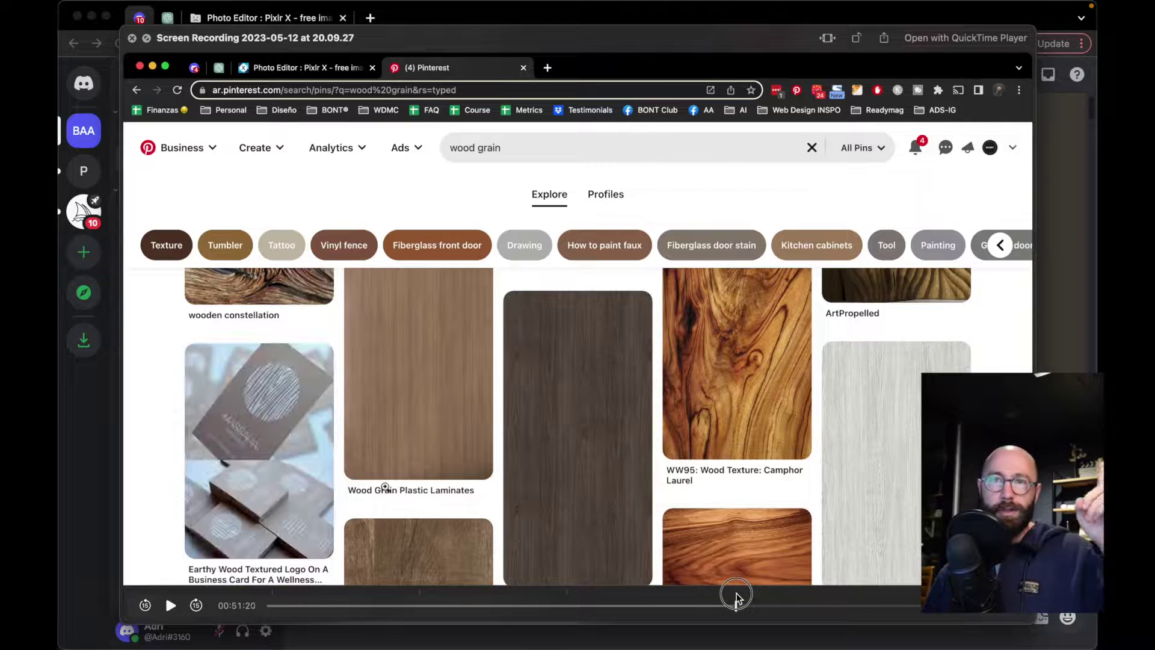
drag(736, 594, 787, 587)
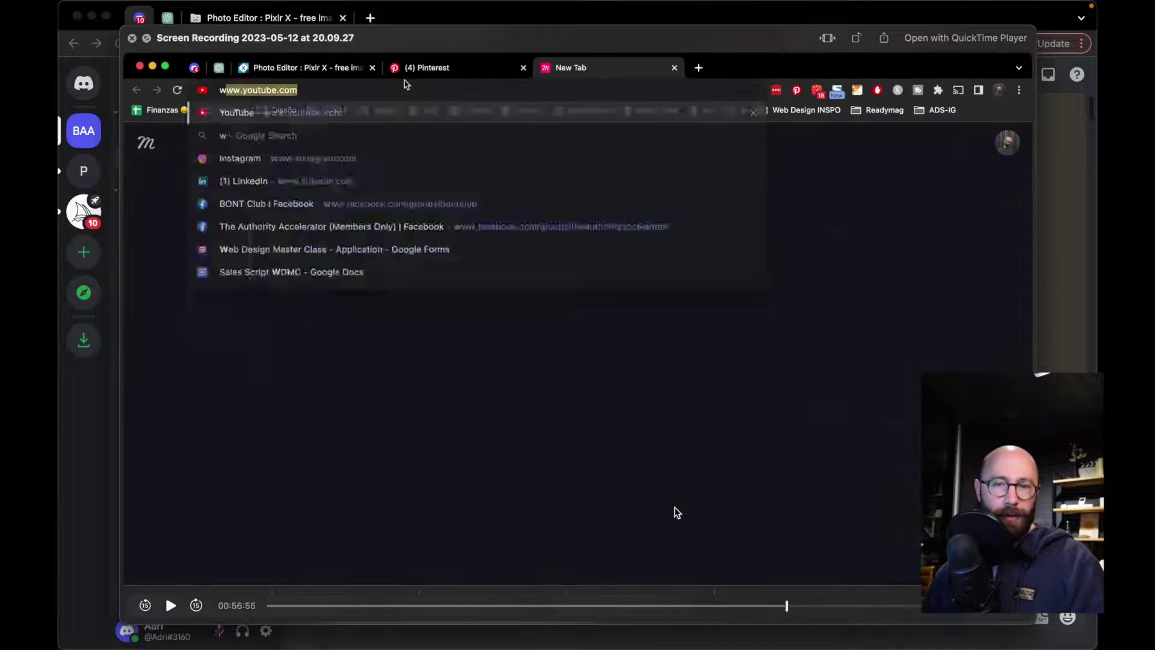
- Skip from the chainsaw background attempts to the DRURI layout with the wood grain background at 1:02:47
scroll(674, 507, left, 3)
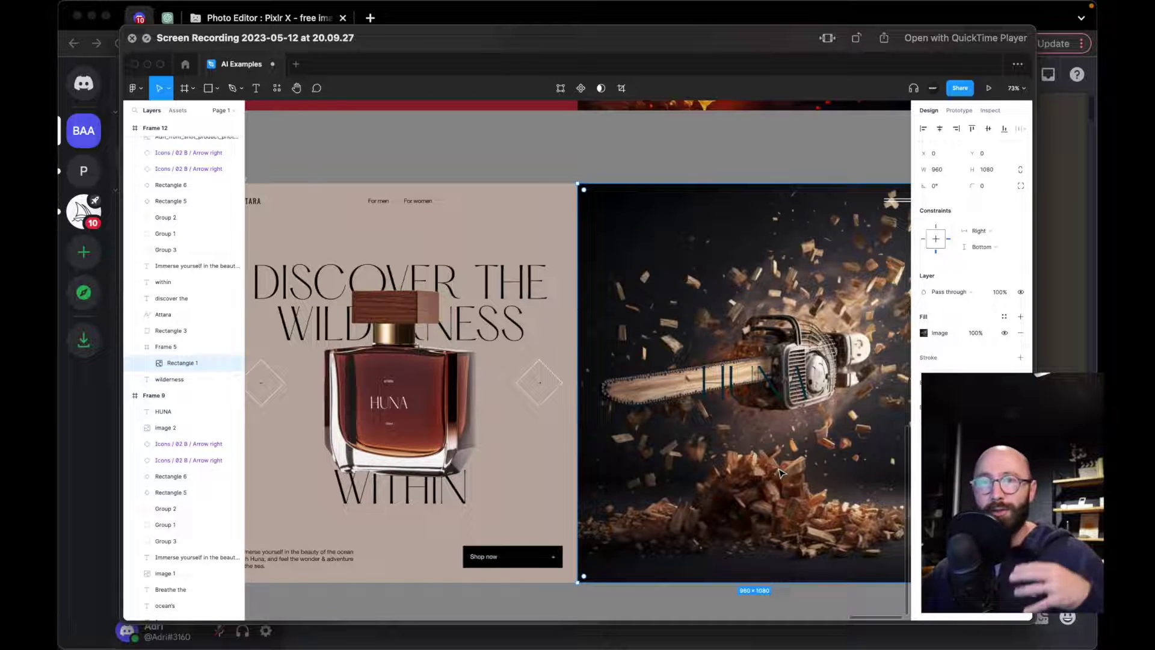
mouse_move(691, 506)
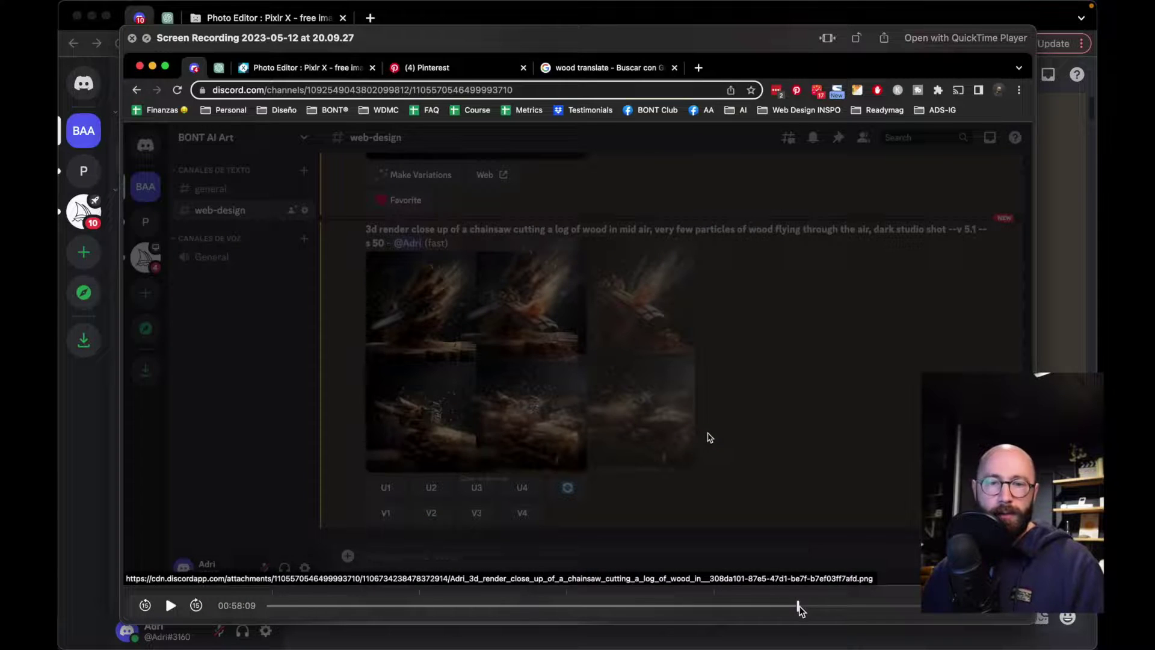
drag(799, 608, 842, 606)
scroll(815, 501, left, 5)
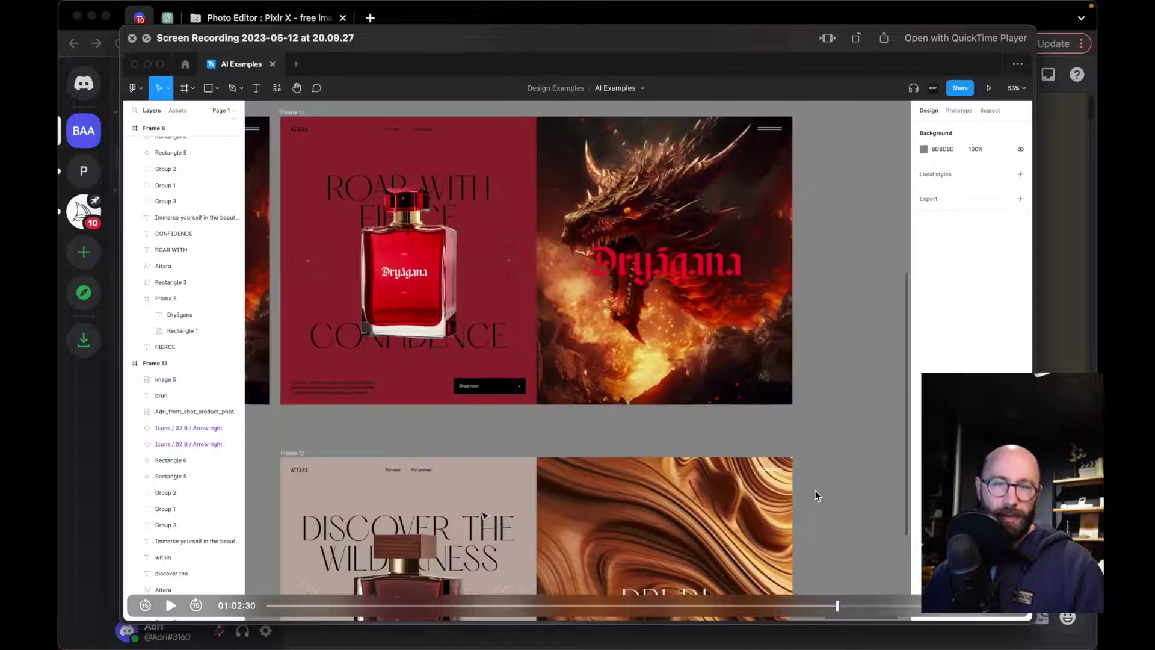
scroll(812, 490, right, 3)
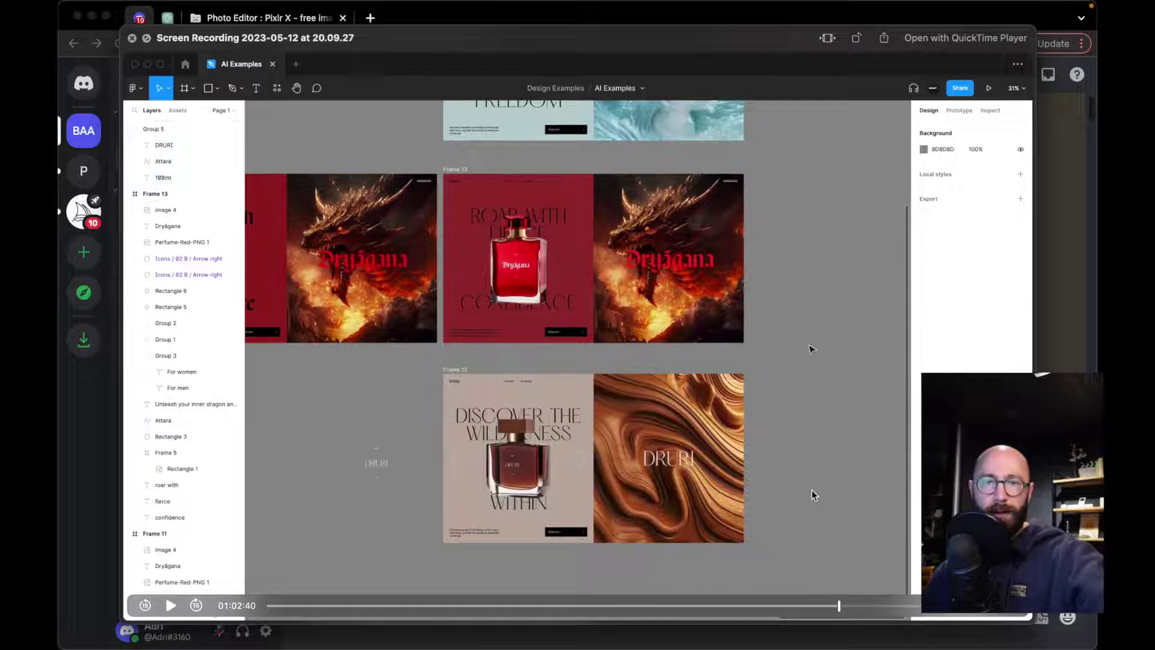
scroll(811, 490, right, 3)
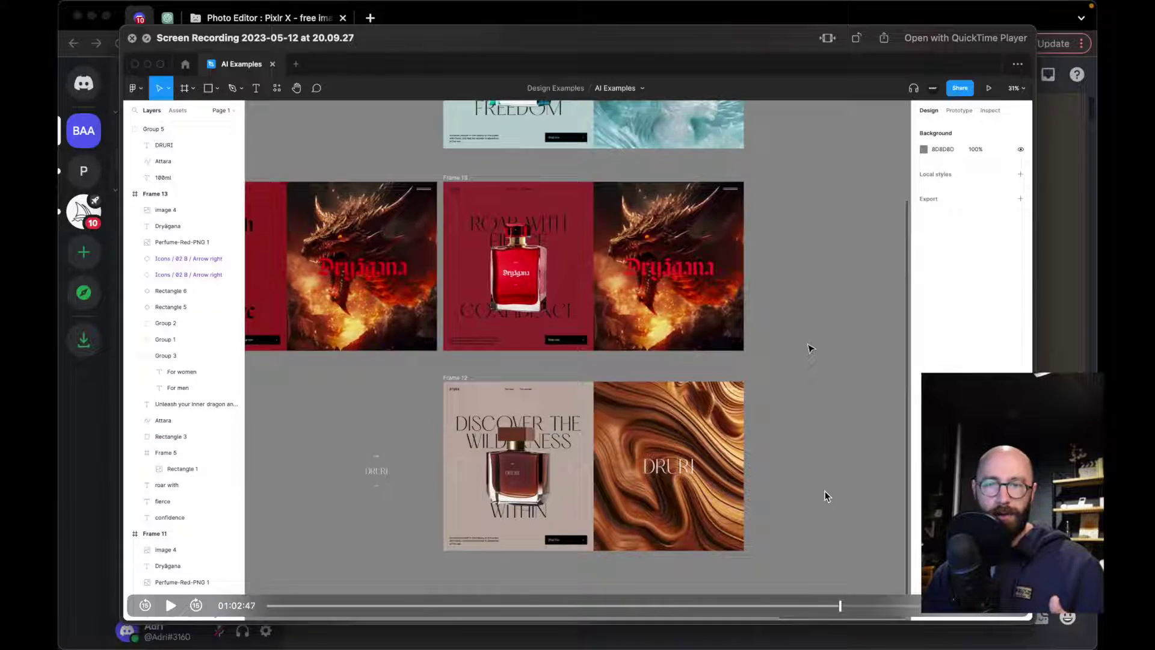
- Skip through the extreme close-up dragon renders to the updated red perfume layout in Figma at 1:05:40
scroll(824, 491, right, 6)
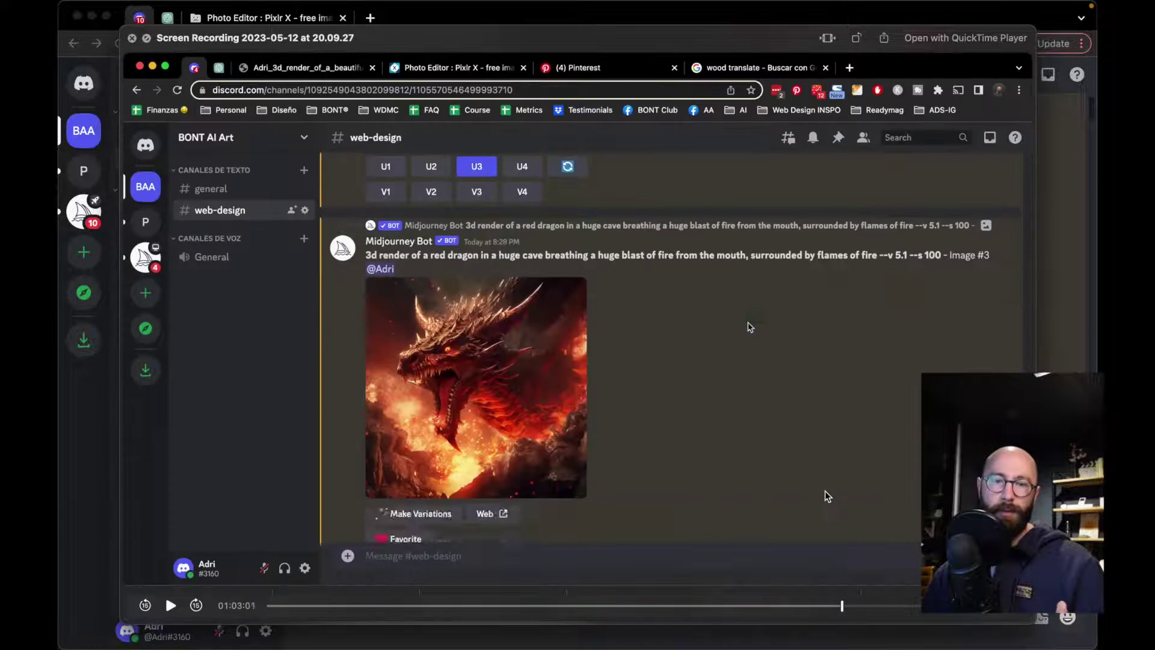
scroll(825, 495, right, 4)
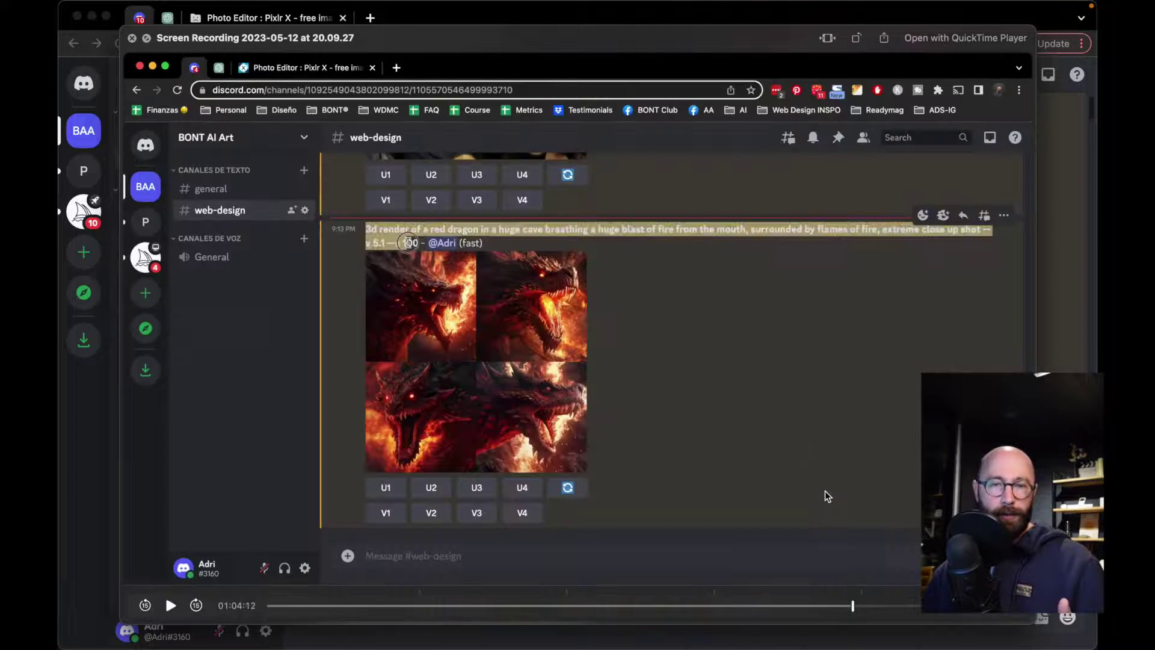
scroll(824, 491, right, 5)
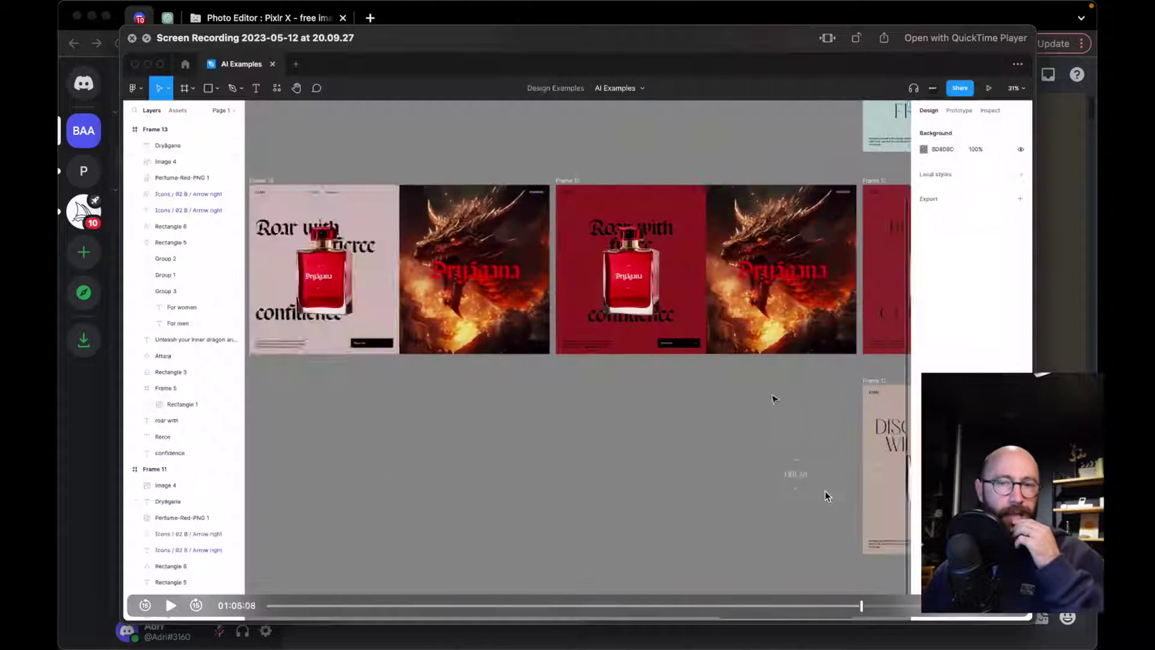
scroll(825, 495, left, 2)
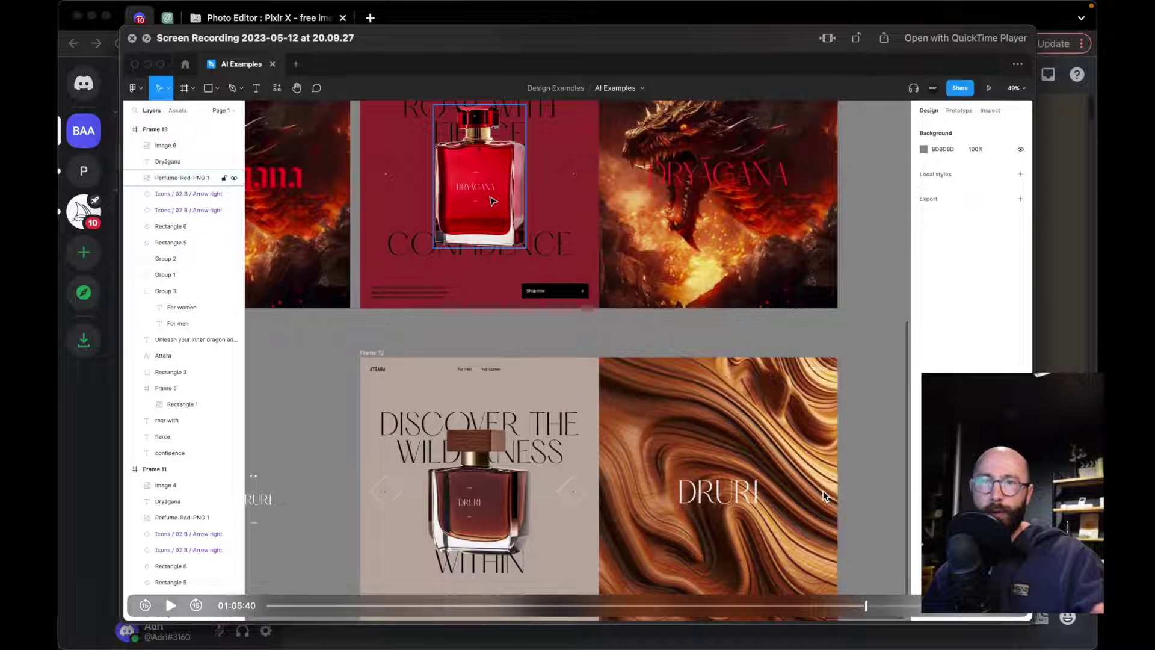
key(space)
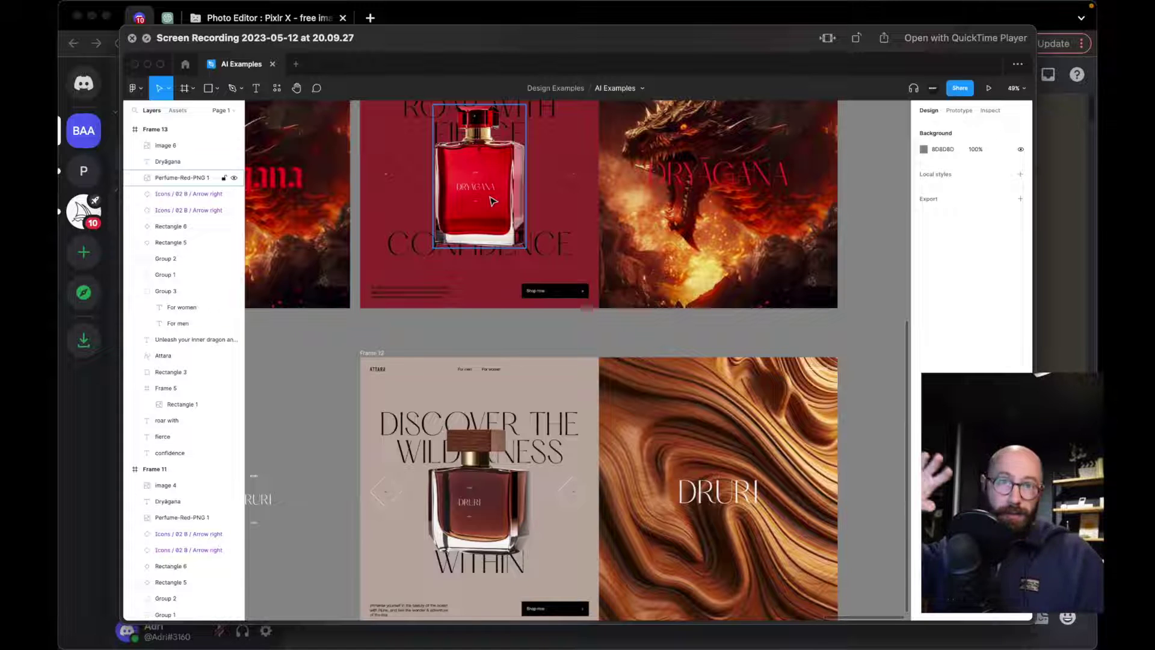
- Skip to the dragon's eye renders at 1:07:12, continue to the dragon mouth layout, and close the recording
mouse_move(872, 607)
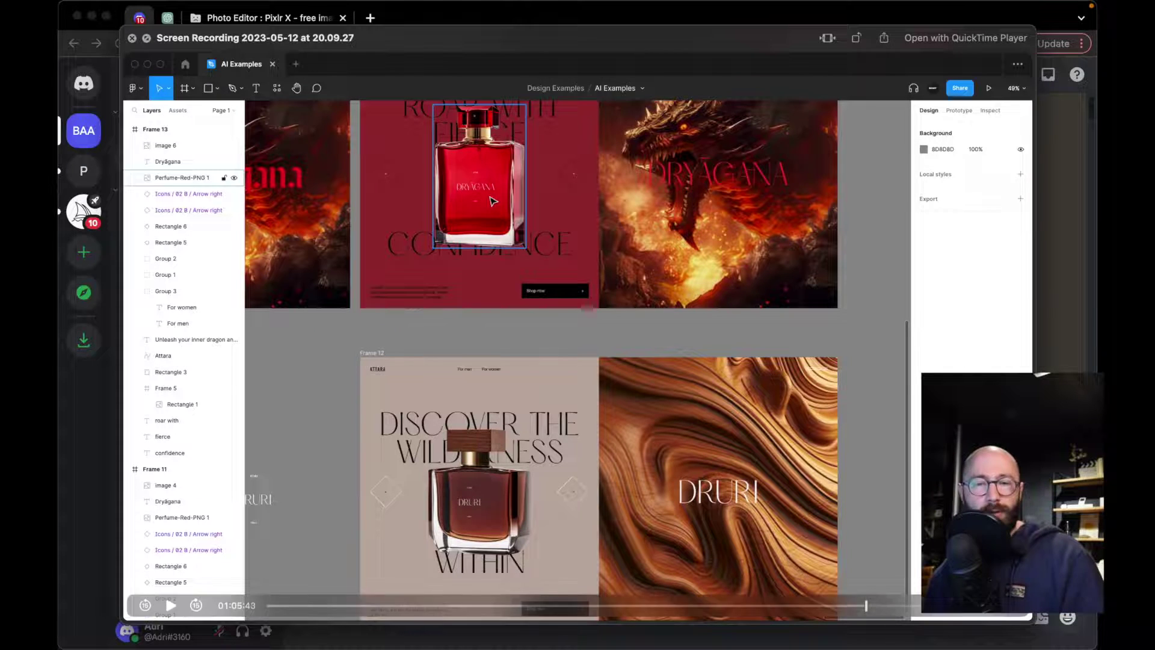
click(879, 606)
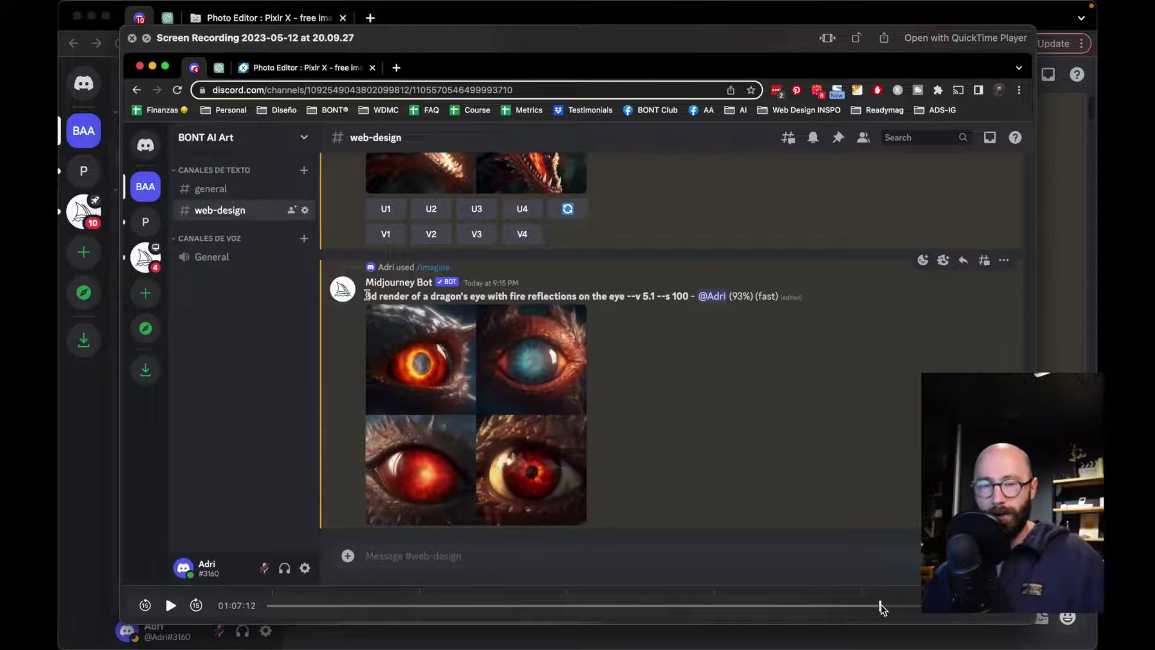
click(883, 605)
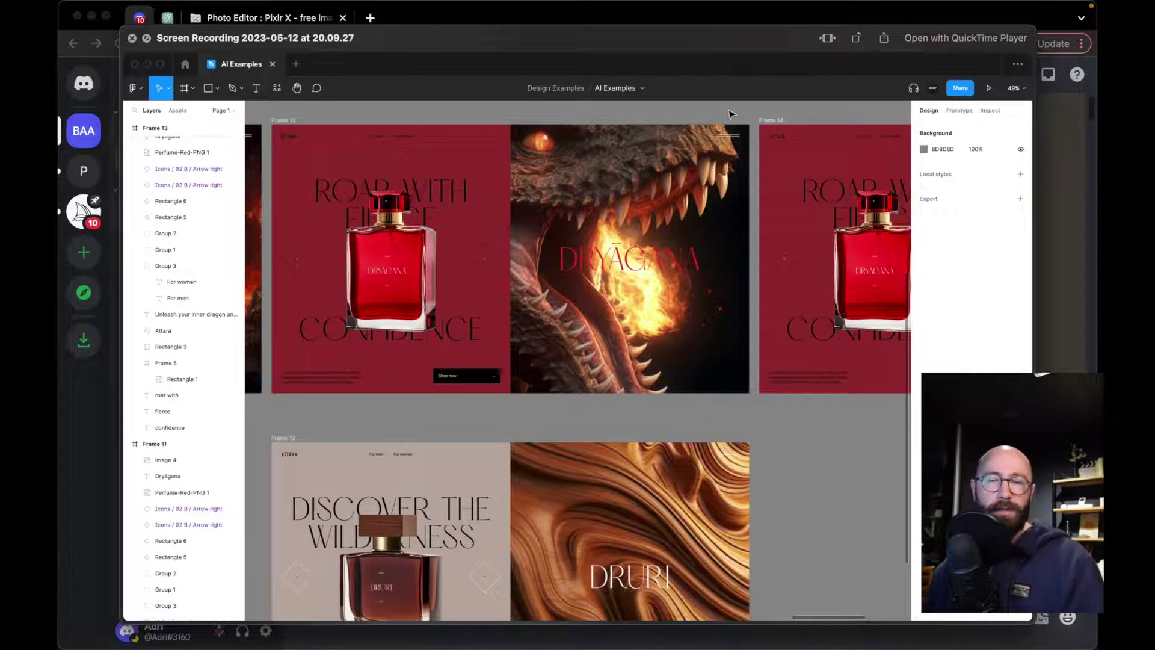
key(super+w)
- Open Screen Recording 2023-05-17 at 19.45.45 and skip past the fire and gold renders to the wood and gold prompt at 11:57
click(554, 297)
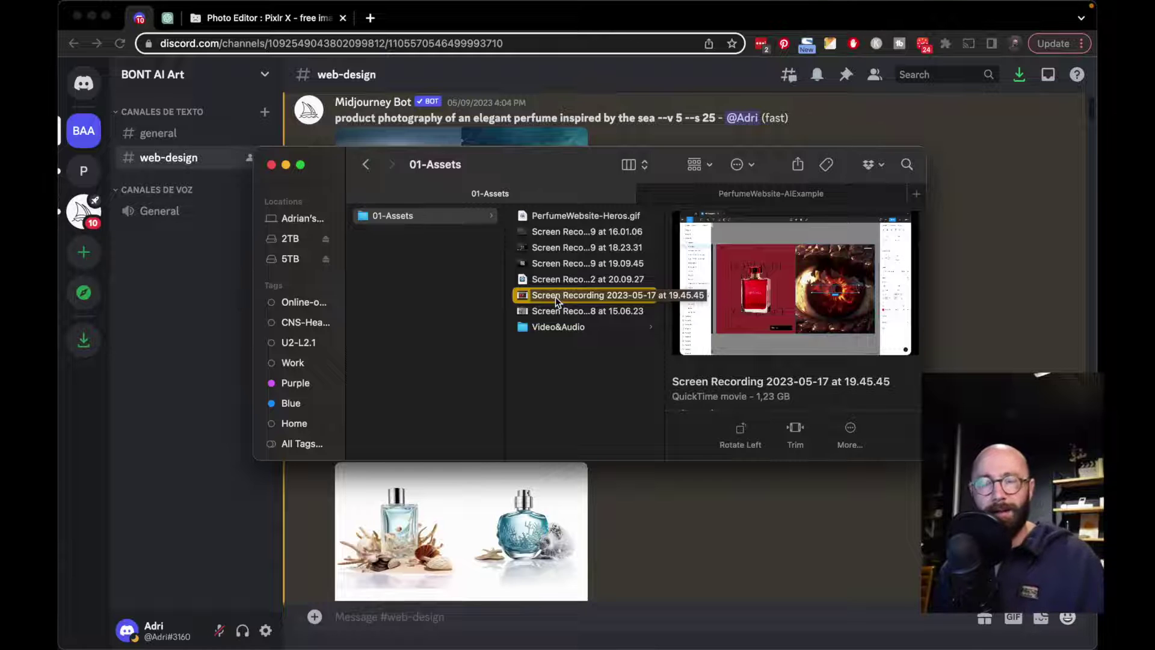
key(space)
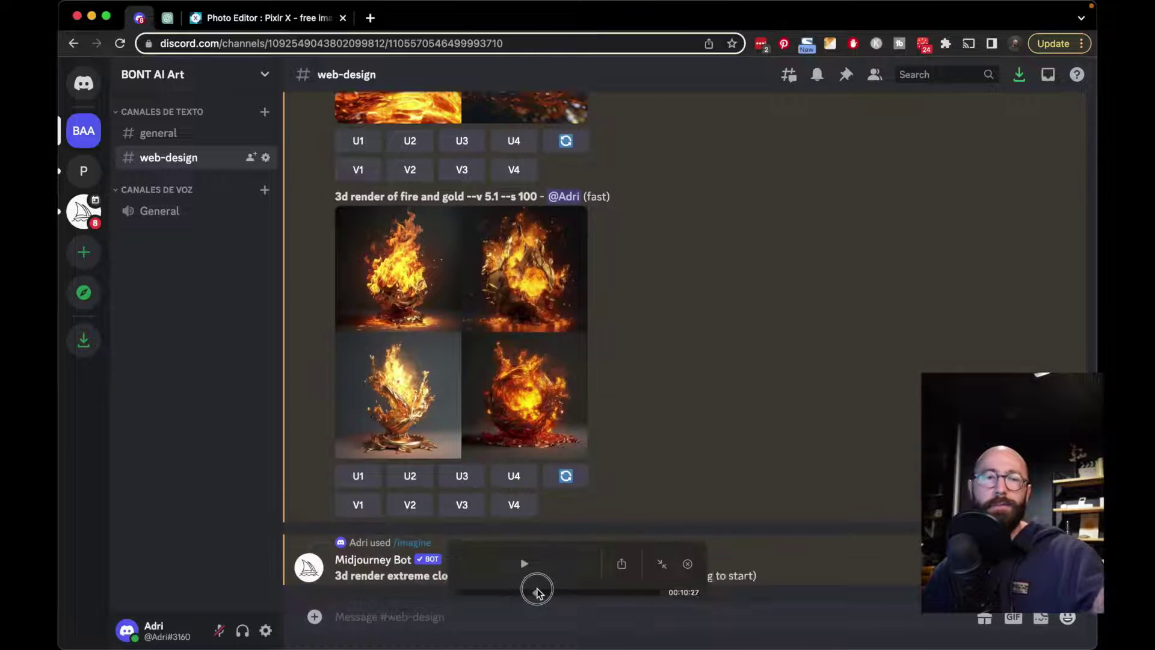
drag(545, 591, 547, 591)
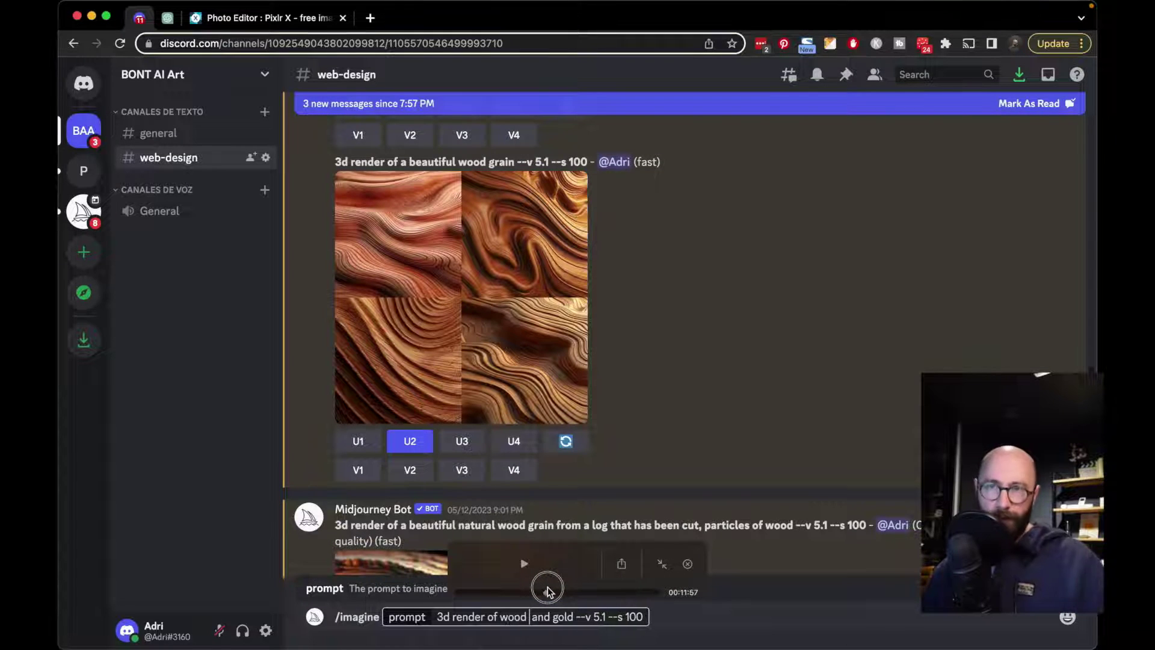
- Skip to the wood grain and gold renders at 13:21, and in Screen Recording 2023-05-18 at 15.06.23 to the DRURI forest layout around 14:16
drag(548, 592, 558, 584)
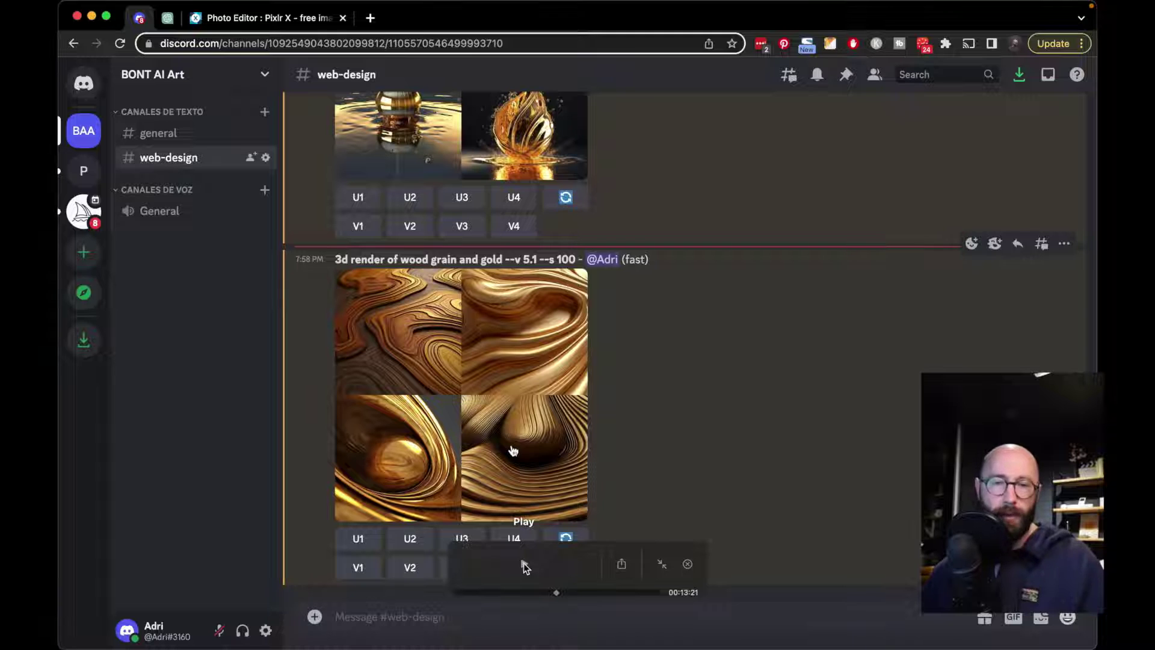
drag(540, 592, 496, 595)
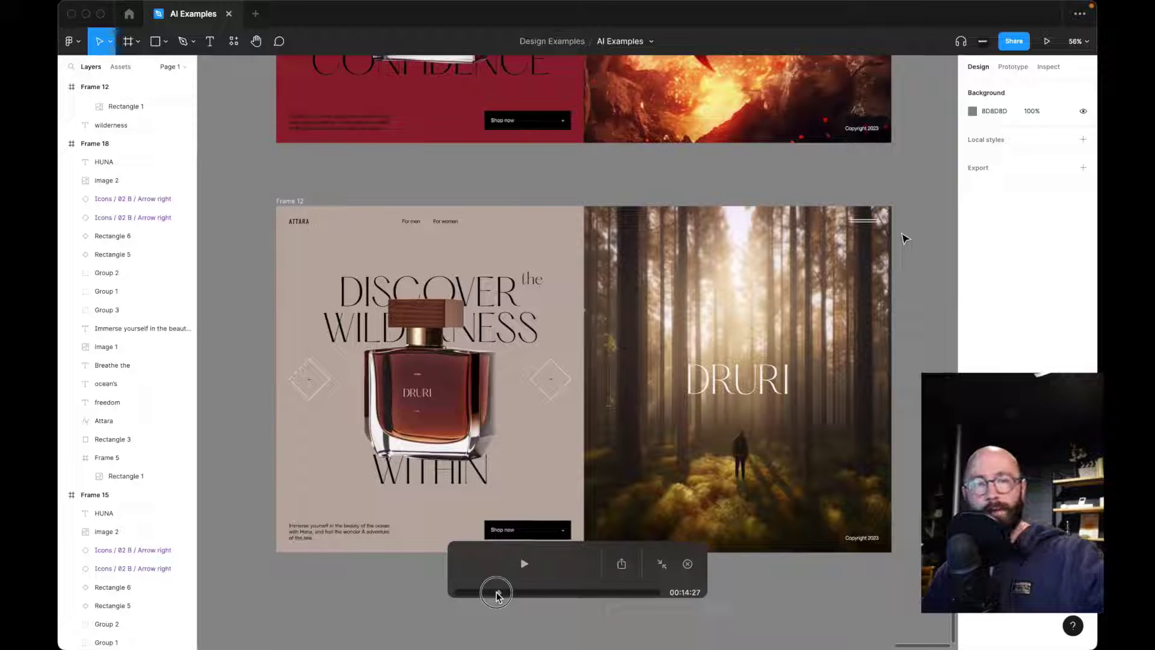
drag(496, 595, 498, 596)
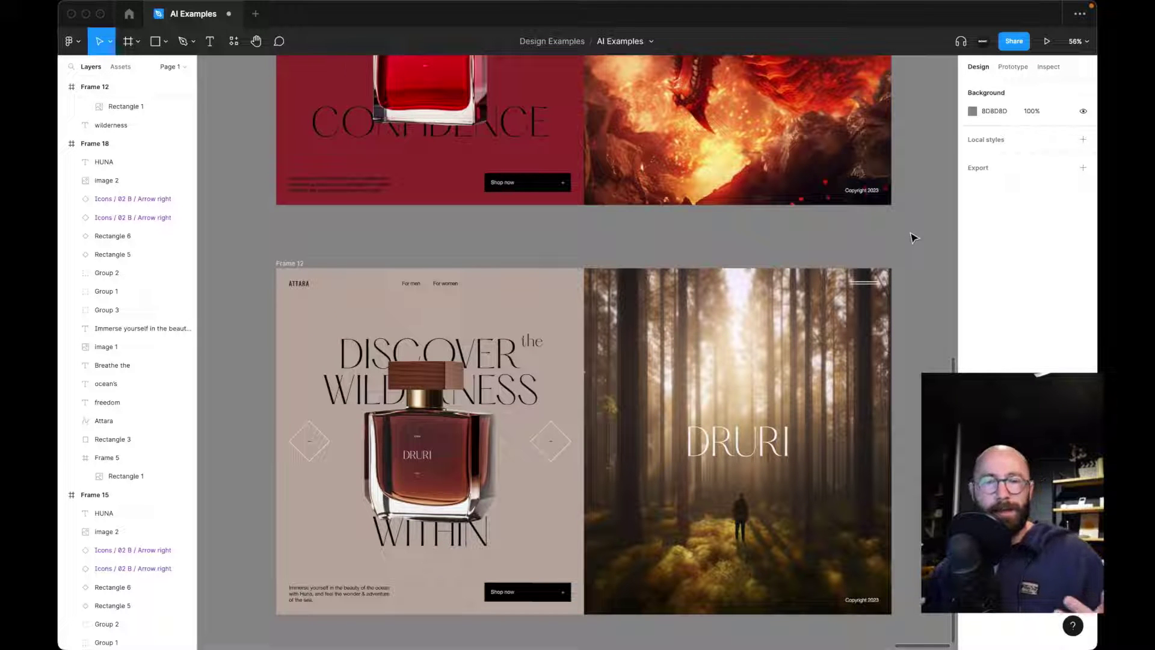
- Play through the 14:16 to 15:16 part, comparing the HUNA, red dragon and DRURI forest layouts up to the explorer prompt
mouse_move(521, 579)
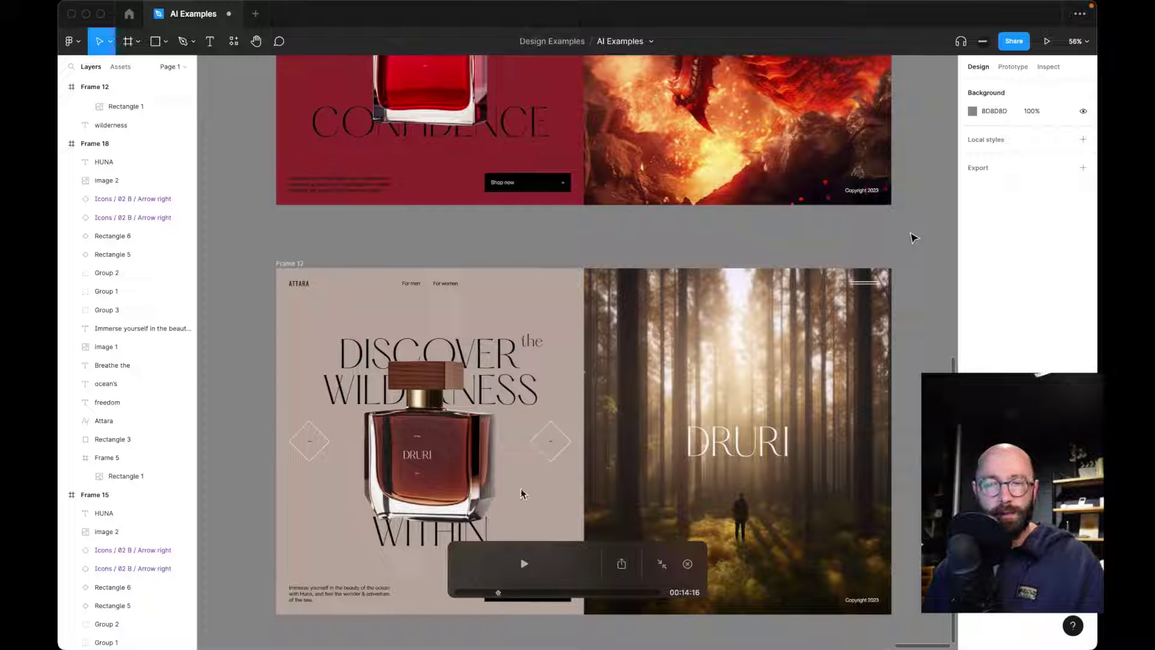
scroll(521, 488, up, 4)
scroll(521, 488, up, 12)
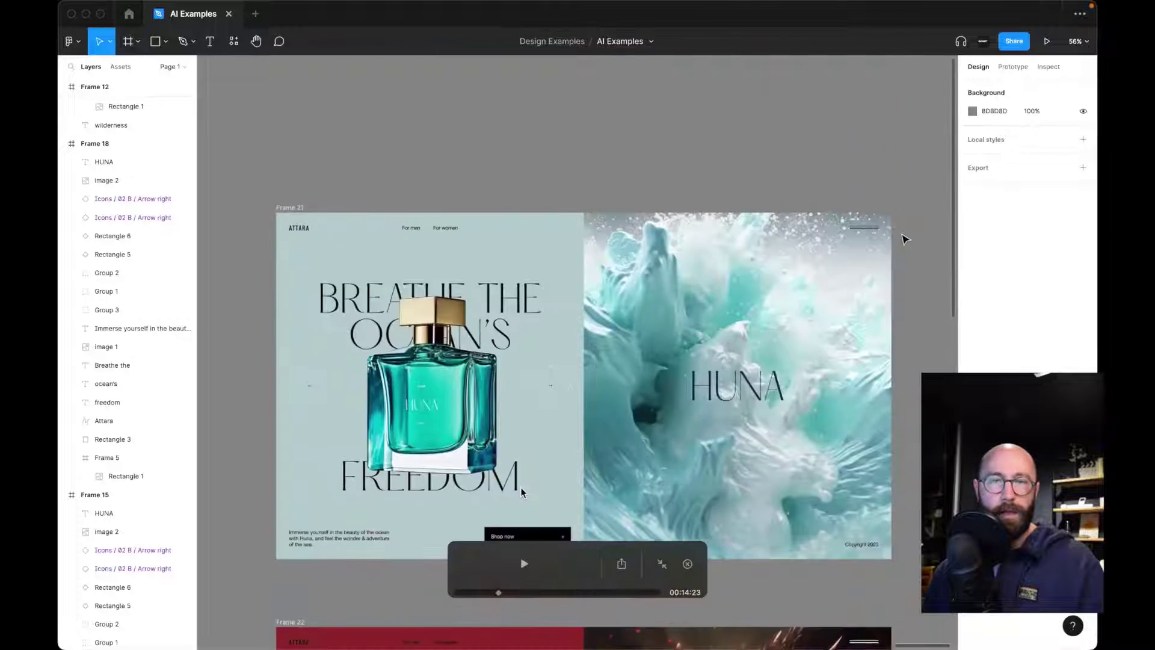
scroll(519, 488, down, 17)
scroll(516, 488, up, 8)
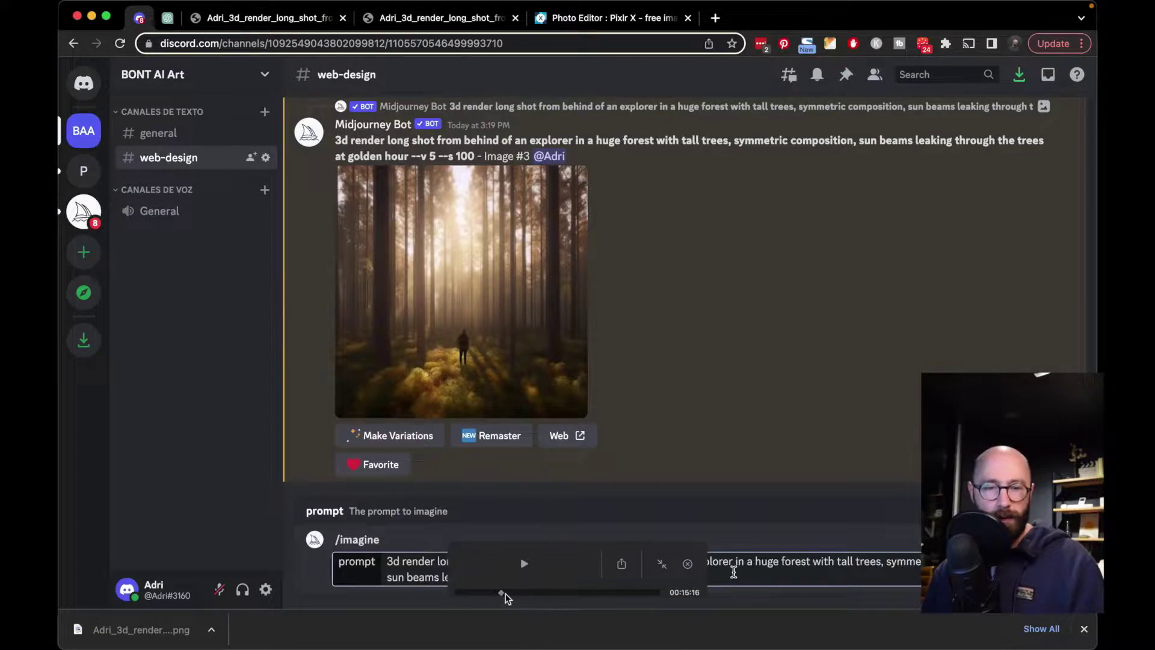
- Skip to the explorer and bear forest variations at 44:14 and on to the DRURI layouts with the bear background at 45:25
drag(506, 593, 588, 592)
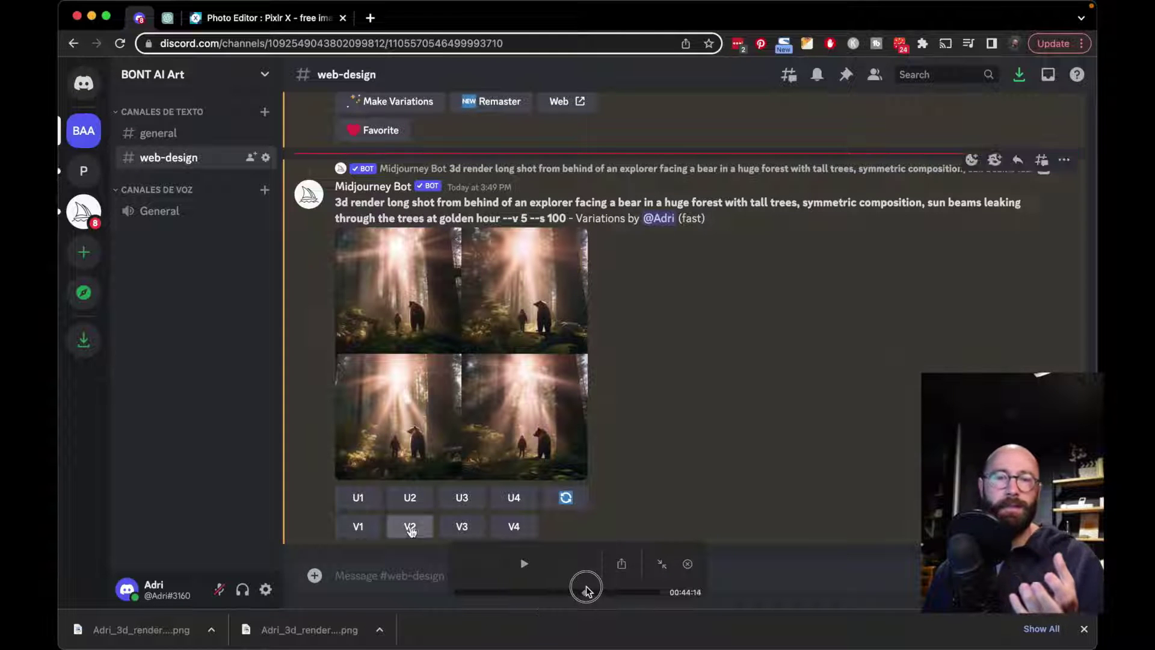
drag(587, 590, 587, 590)
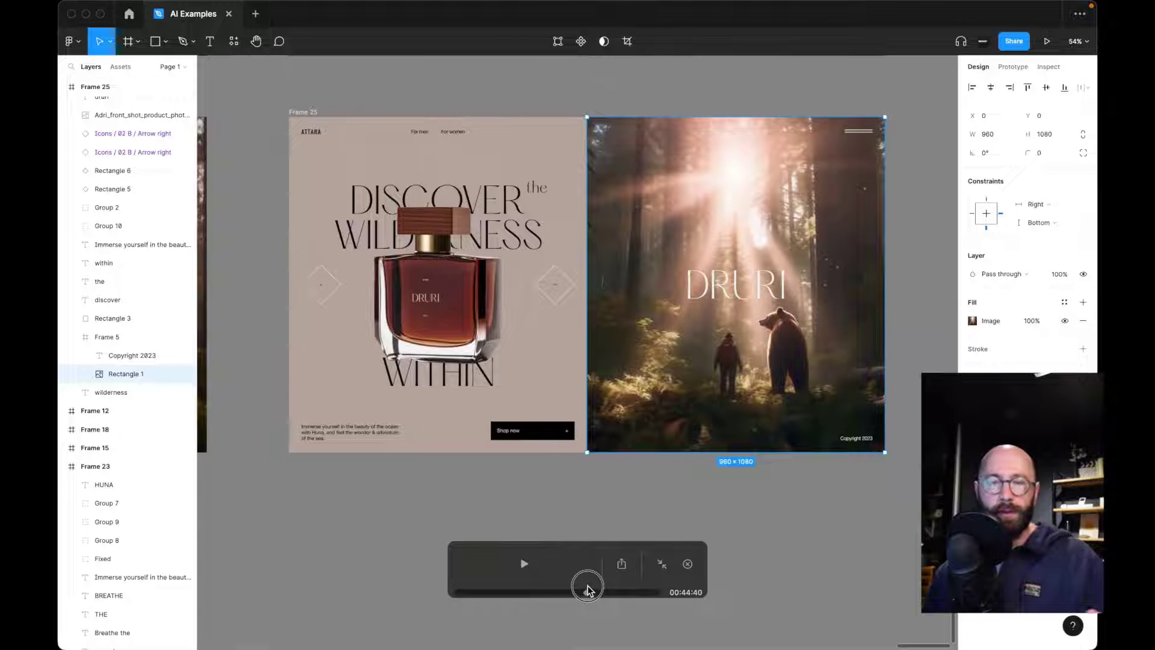
drag(588, 589, 589, 587)
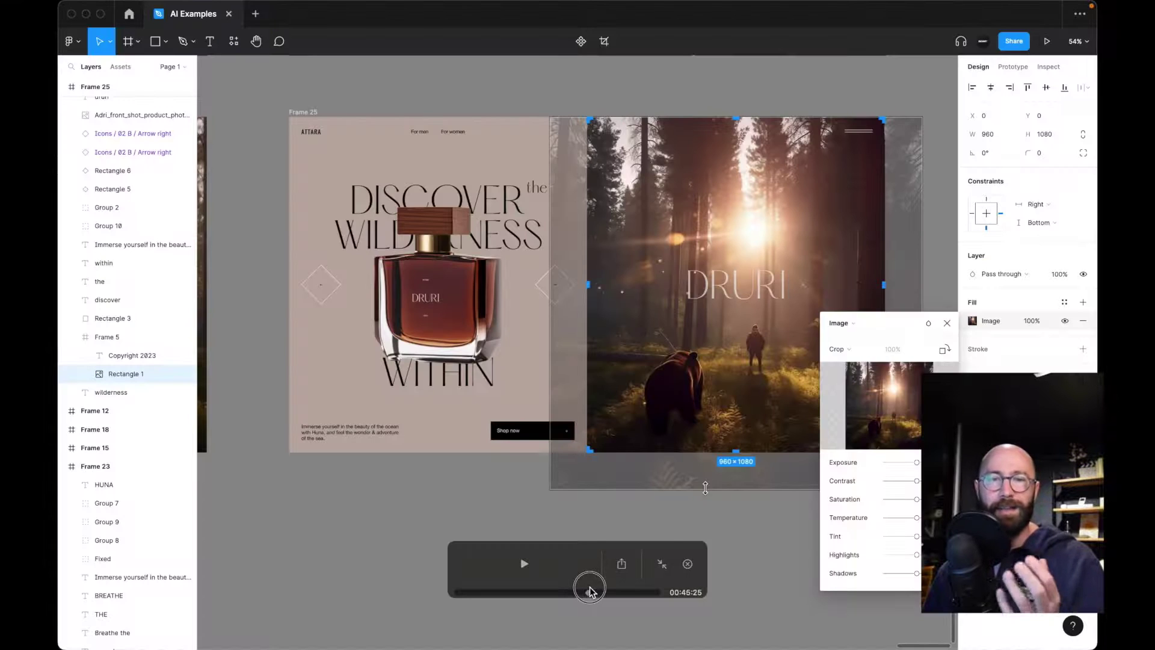
- Skip past the boat and dolphin renders at 51:56 to the overview of all frames at 1:09:28, and close the recording
drag(590, 590, 600, 586)
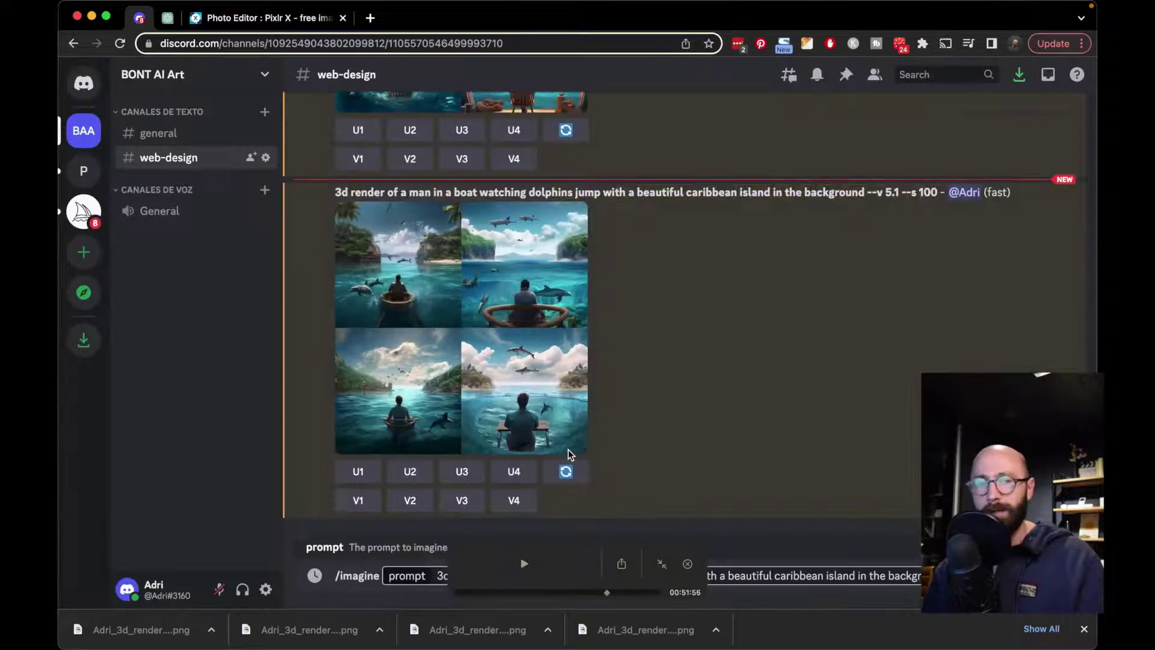
drag(609, 593, 655, 592)
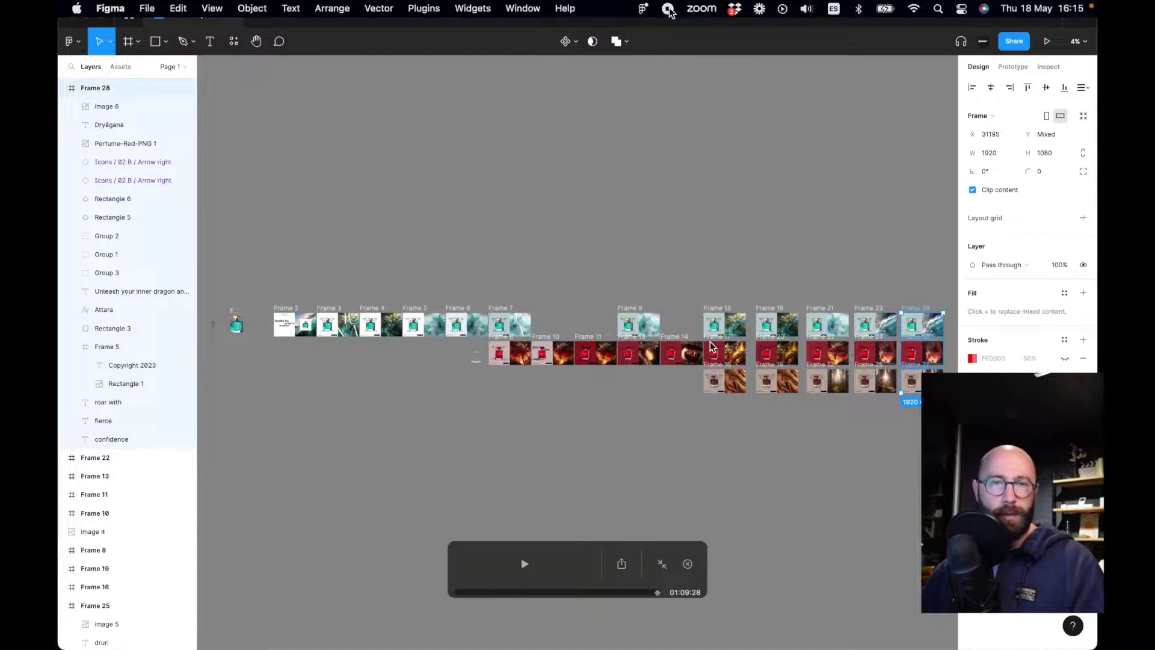
key(Escape)
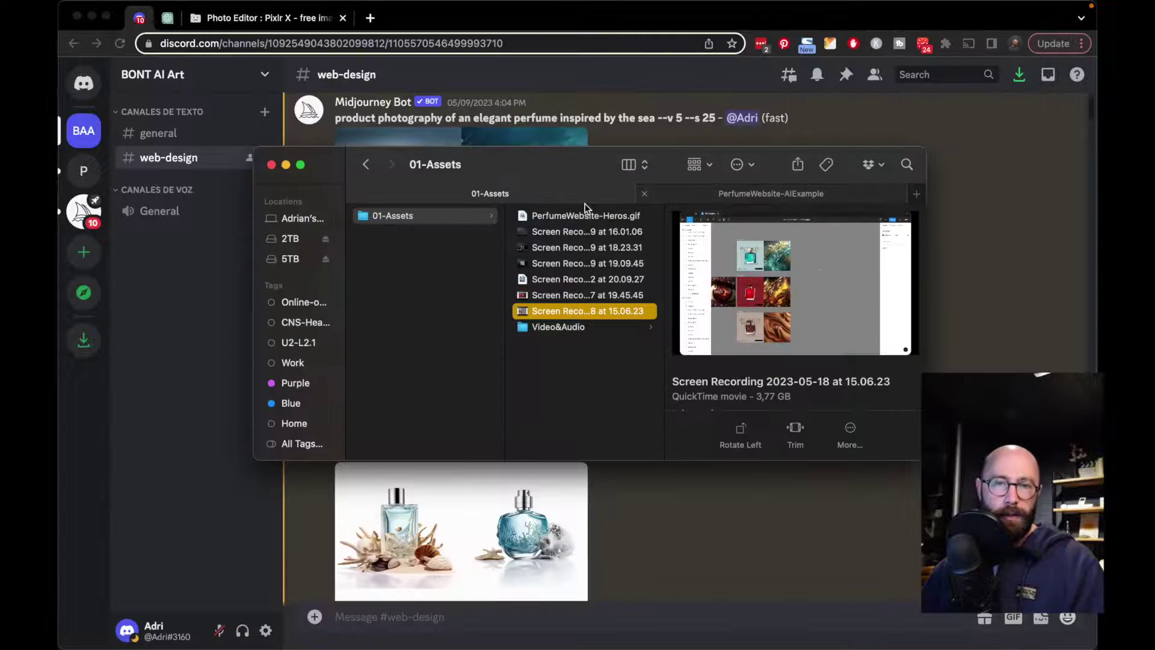
- Preview PerfumeWebsite-Heros.gif from the 01-Assets folder in full screen to show the finished hero designs
click(583, 215)
key(space)
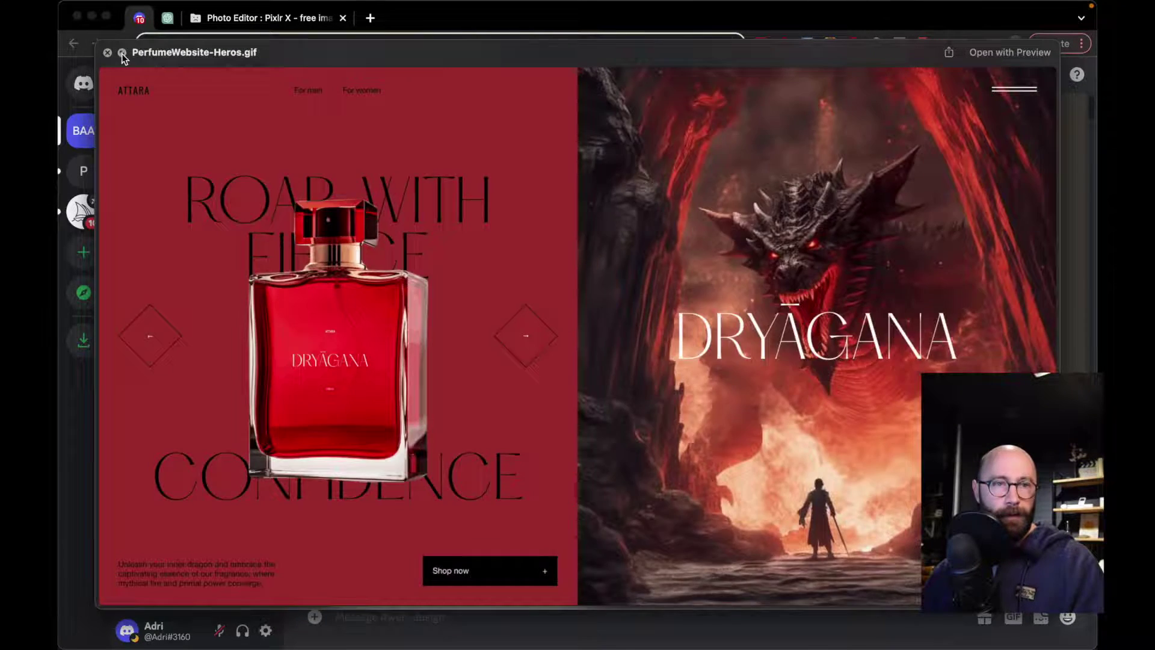
click(121, 53)
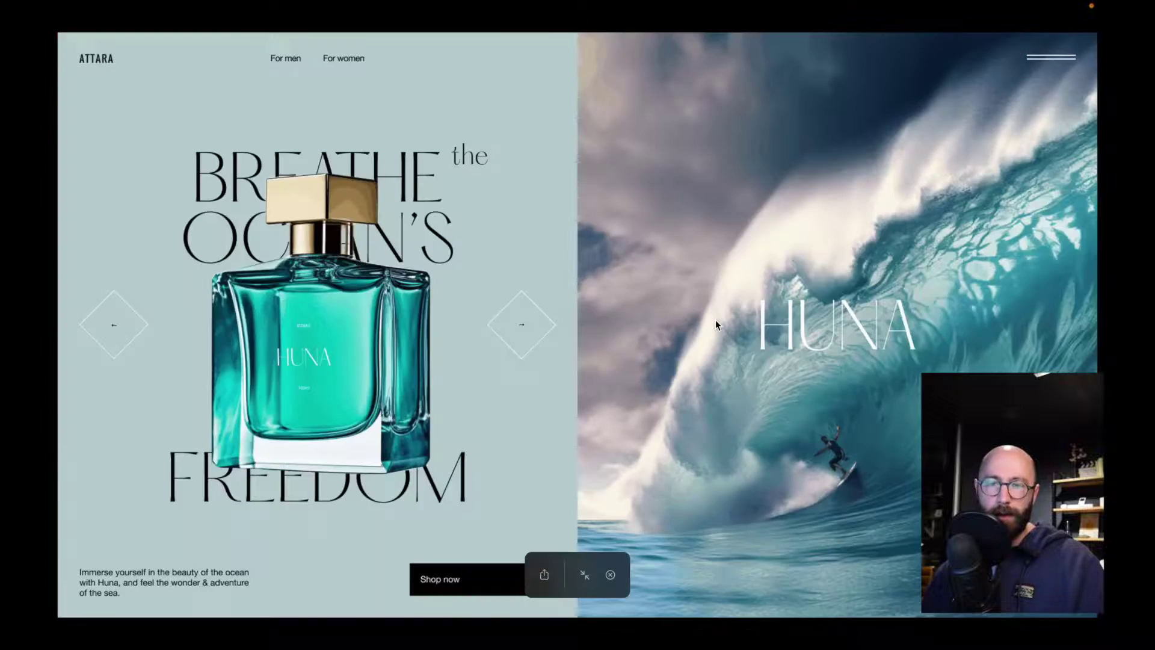